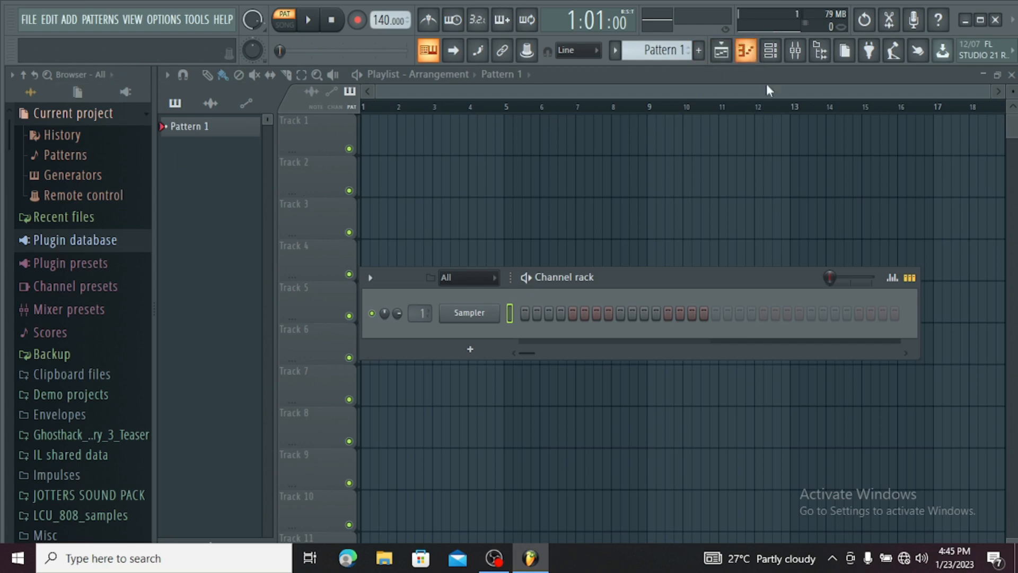
Open the Sampler channel's piano roll and audition several keys on its keyboard around and above C6.
click(745, 55)
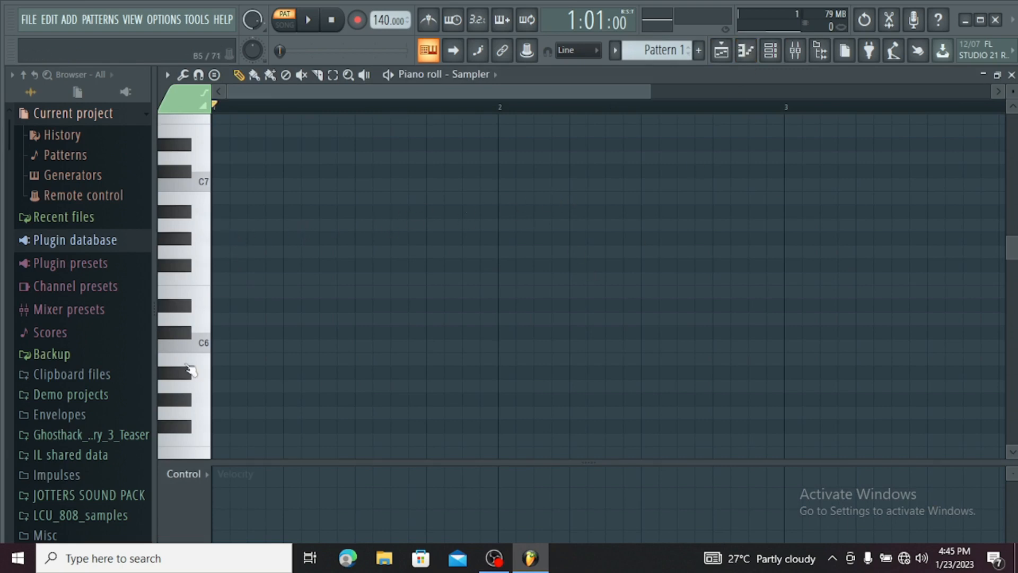
click(201, 240)
click(200, 279)
click(199, 342)
click(191, 271)
click(197, 225)
click(190, 269)
click(195, 338)
click(196, 302)
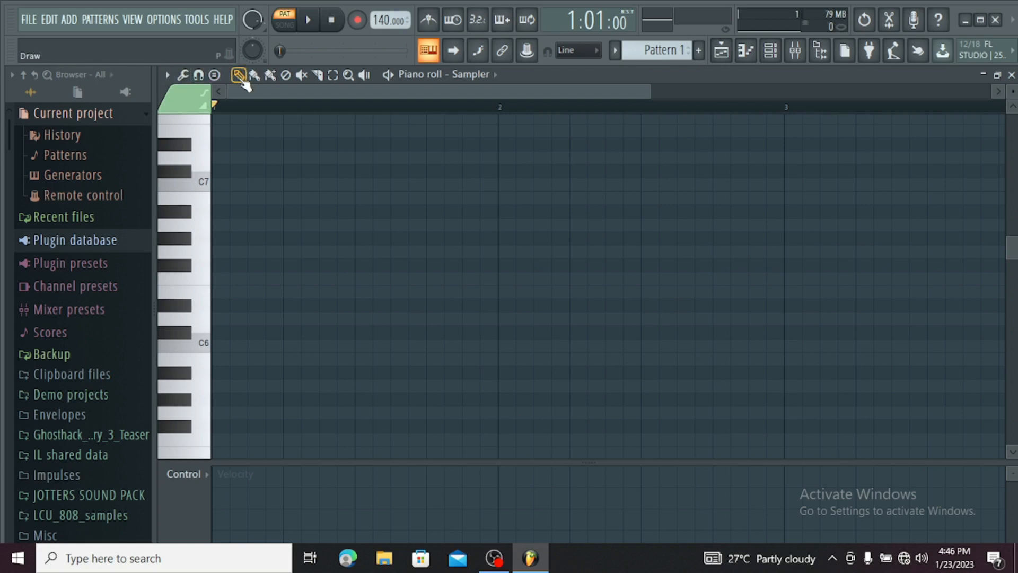
Examine the piano roll's tools: Paint, drum sequencer paint, Delete, Mute, Slice, Select, Zoom and playback.
click(255, 76)
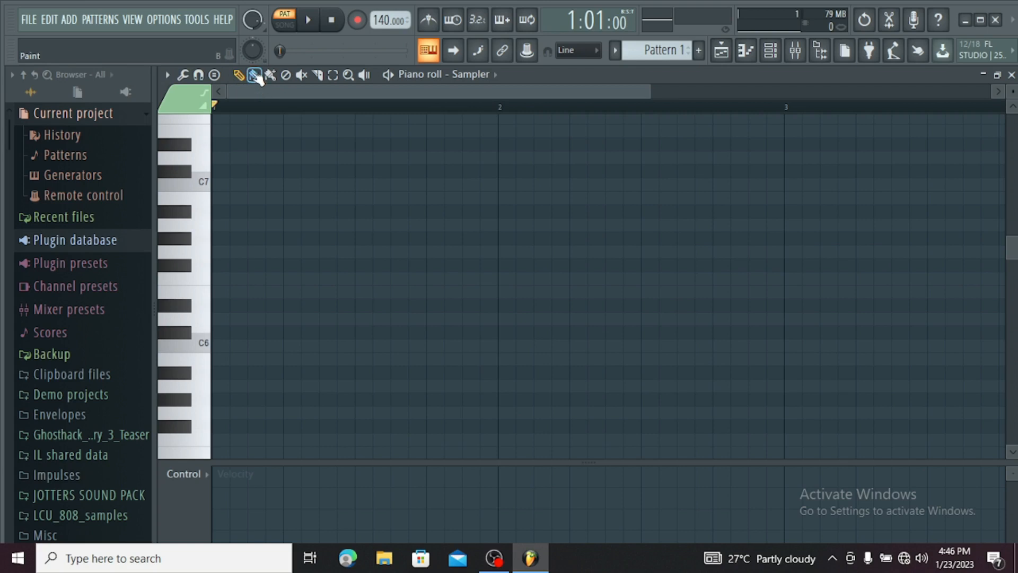
click(270, 76)
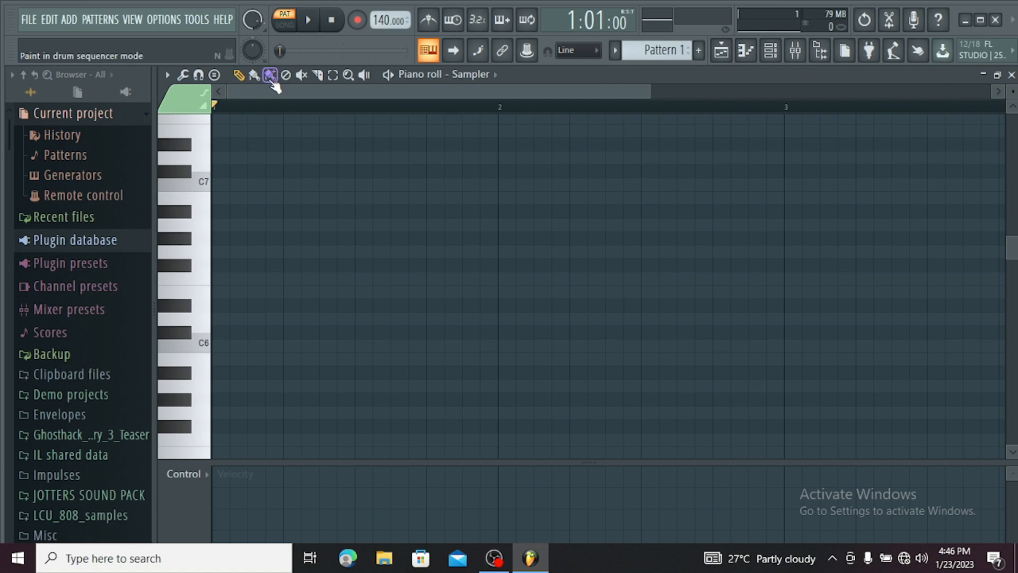
click(286, 75)
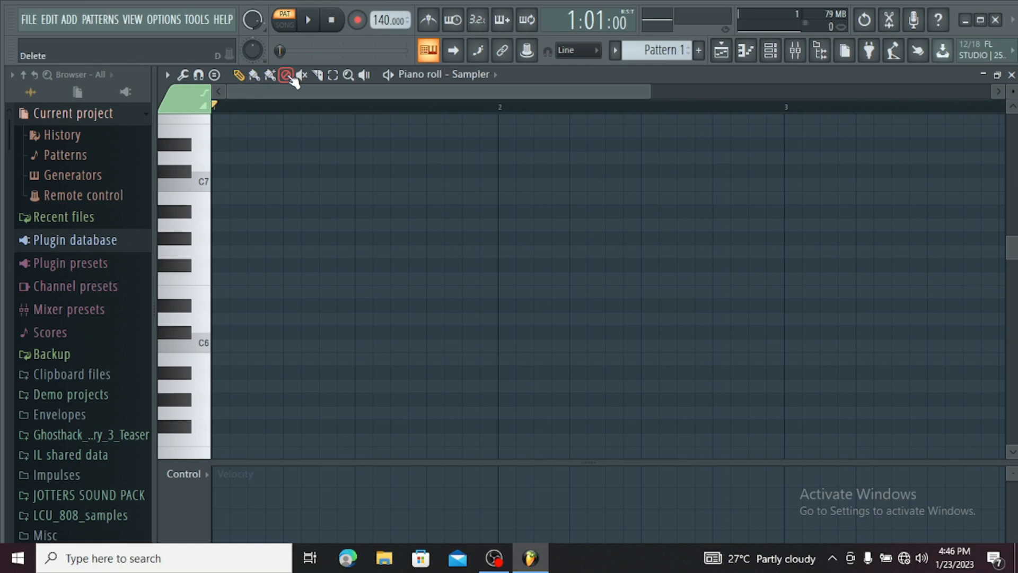
click(303, 75)
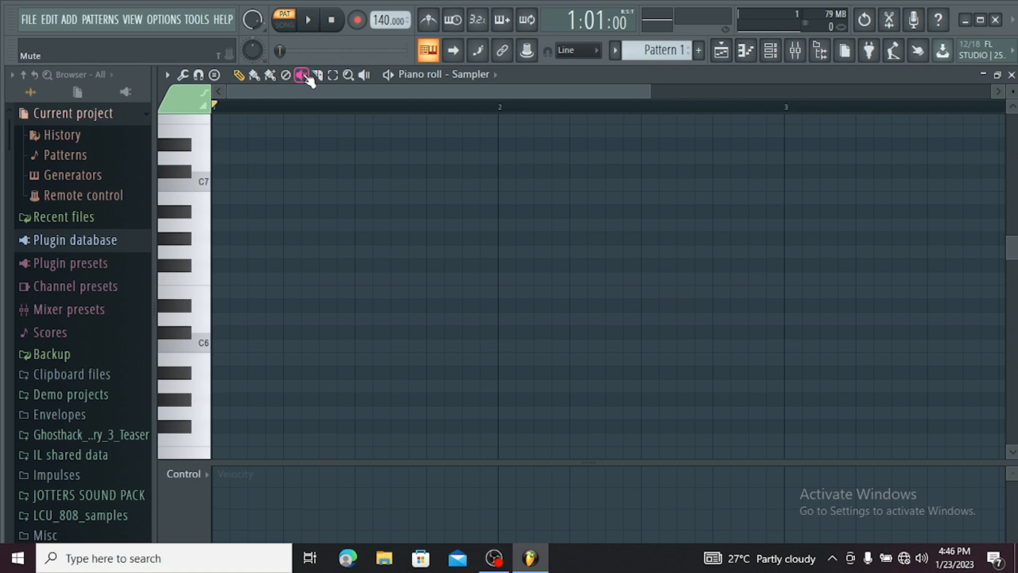
click(318, 76)
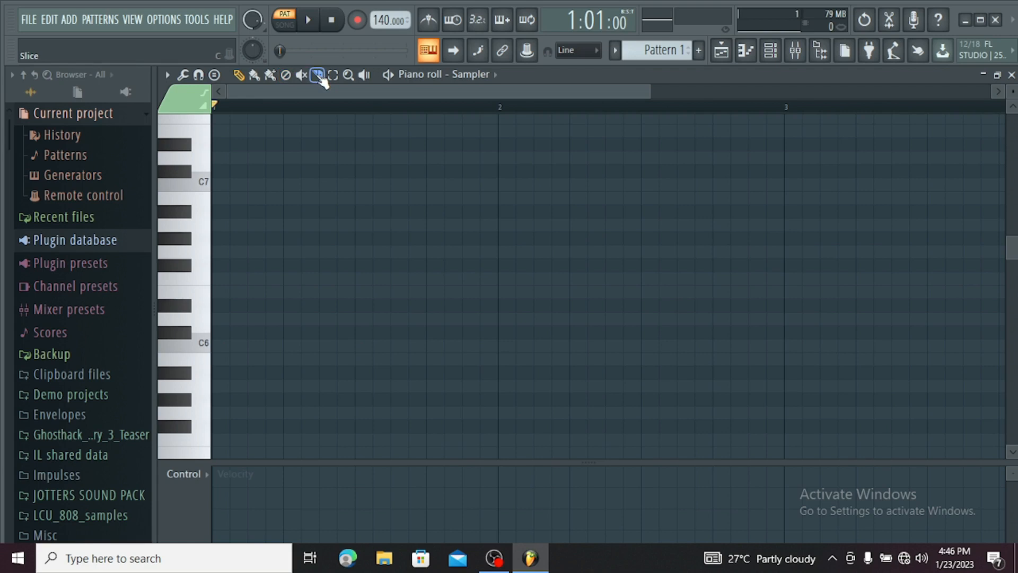
click(333, 75)
click(349, 75)
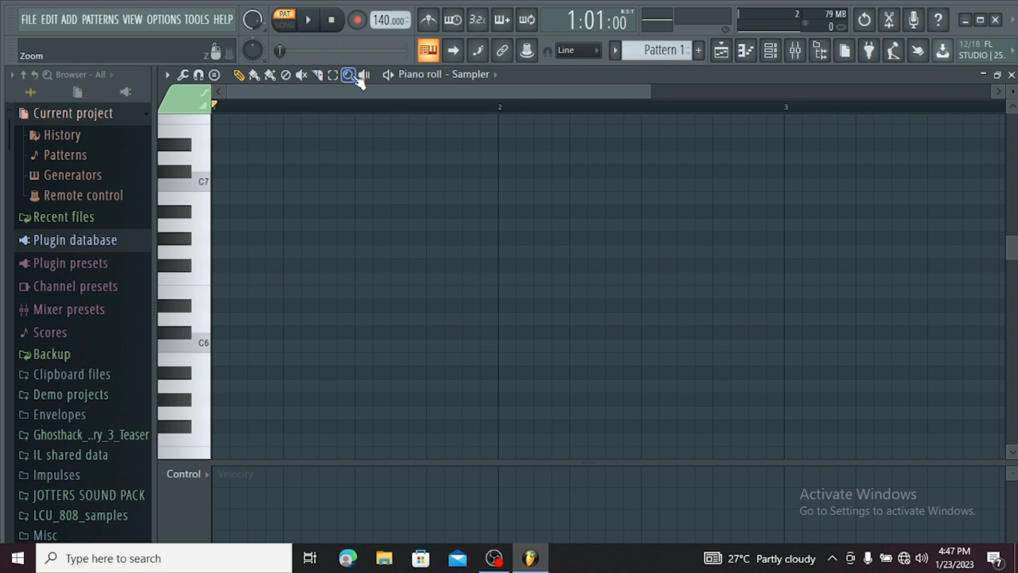
click(365, 76)
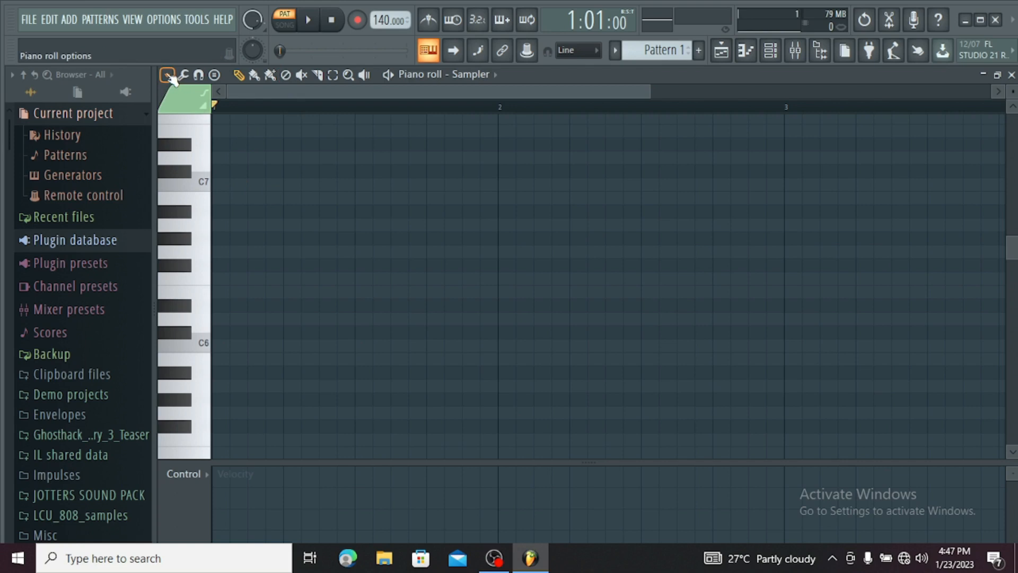
Stamp a Major chord on C5 at the start of bar 1 of the Sytrus pattern and play it.
click(167, 76)
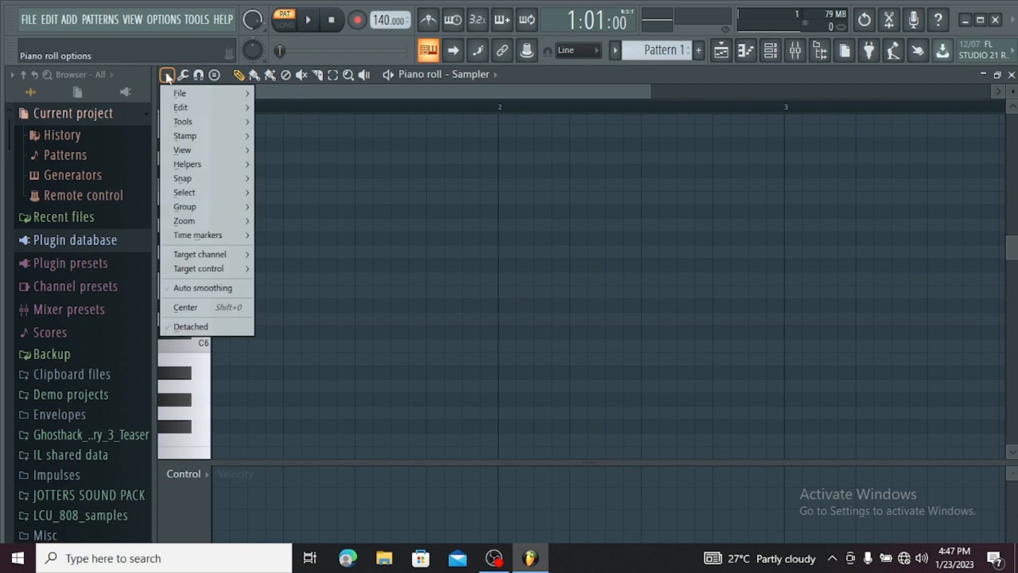
mouse_move(183, 92)
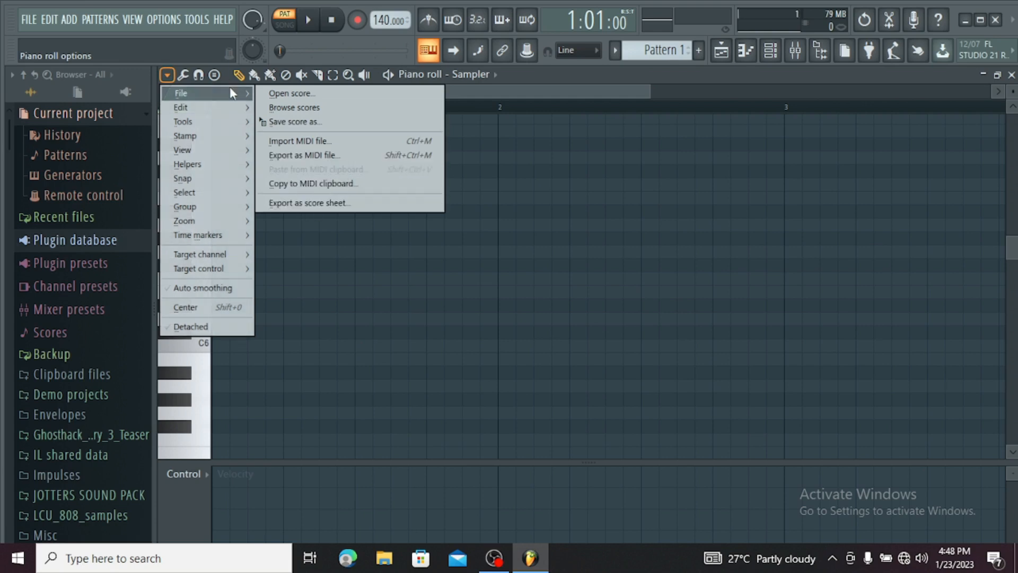
mouse_move(233, 115)
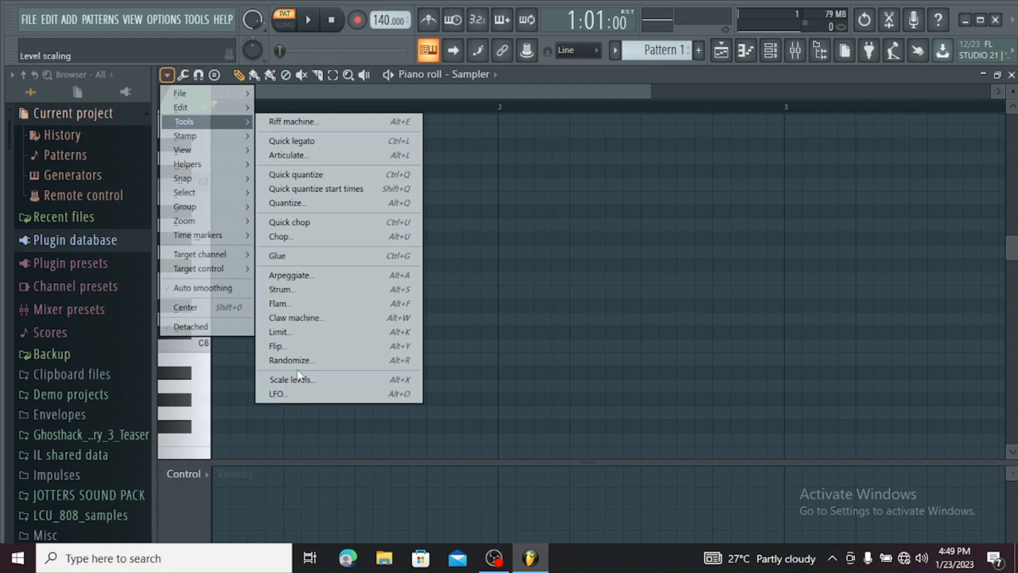
mouse_move(211, 140)
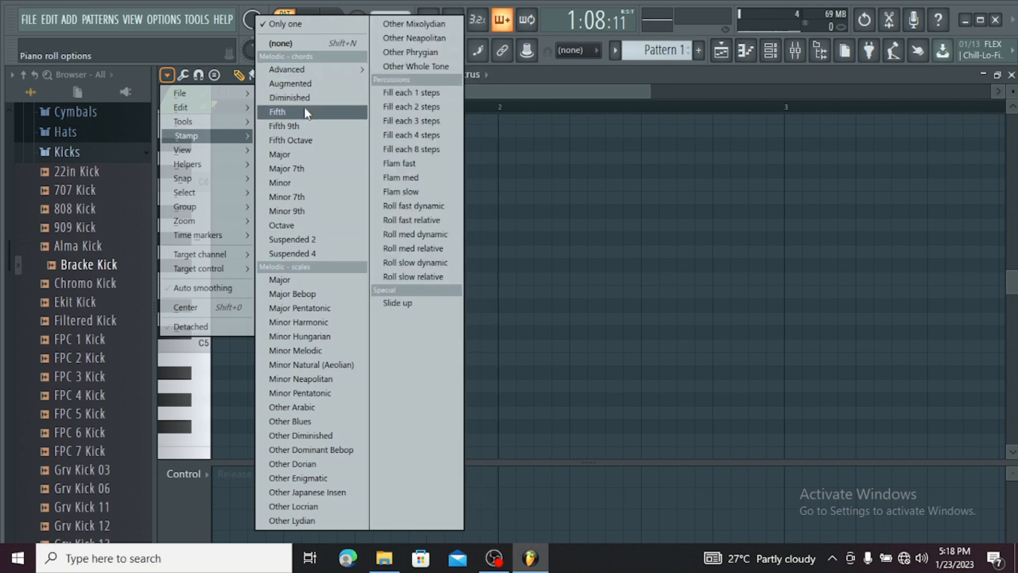
mouse_move(318, 73)
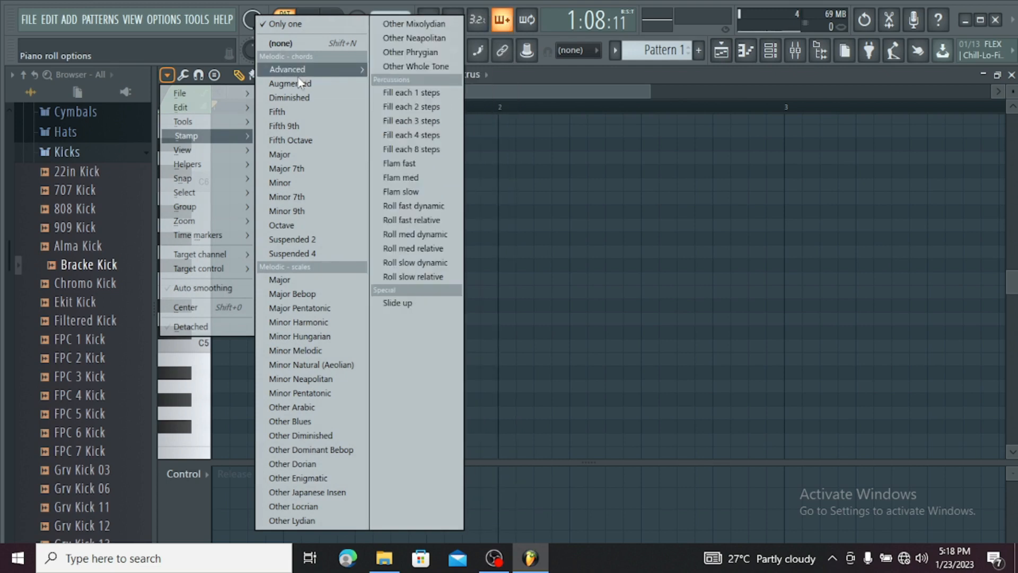
click(300, 157)
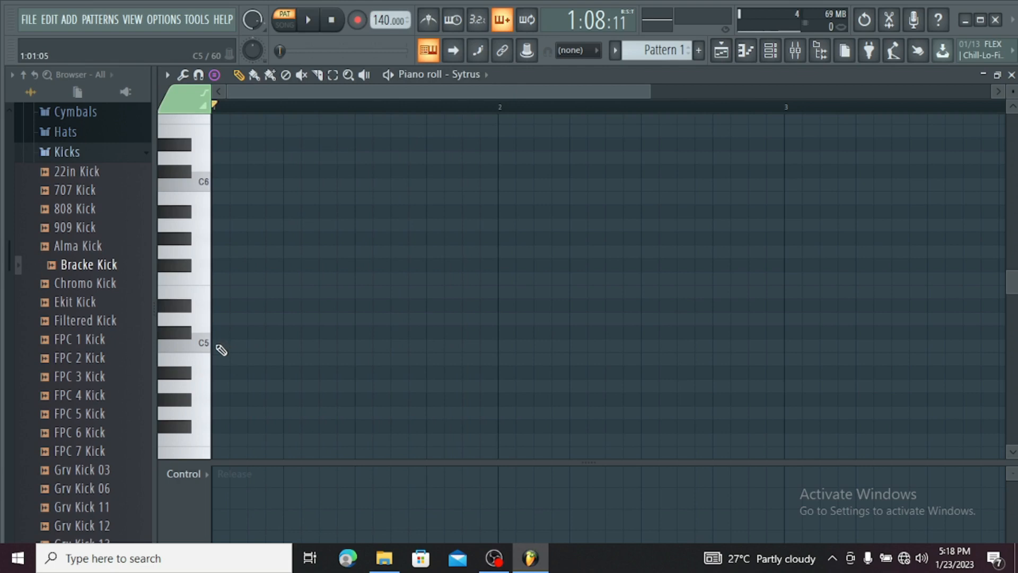
click(221, 346)
drag(222, 296, 217, 297)
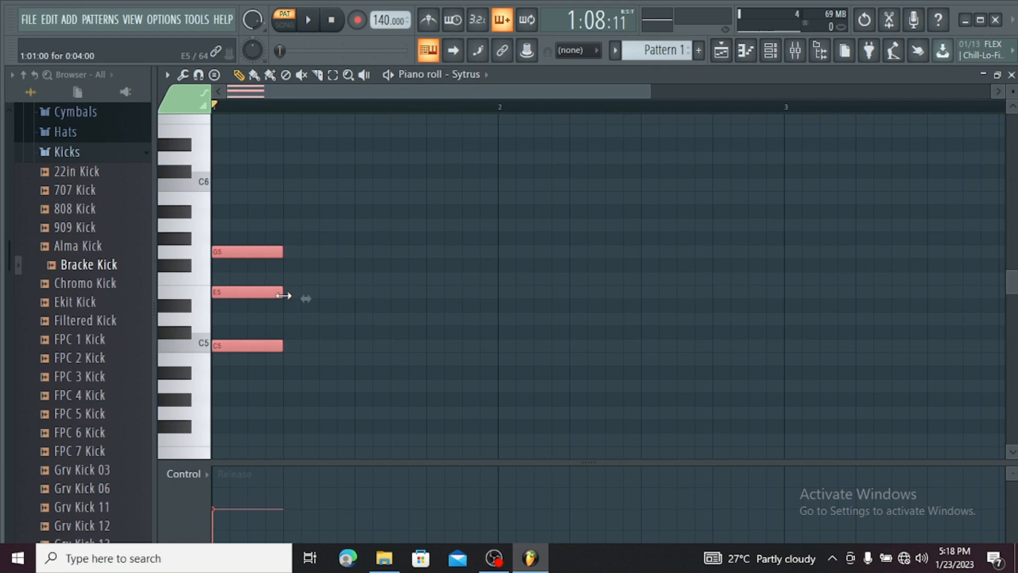
key(space)
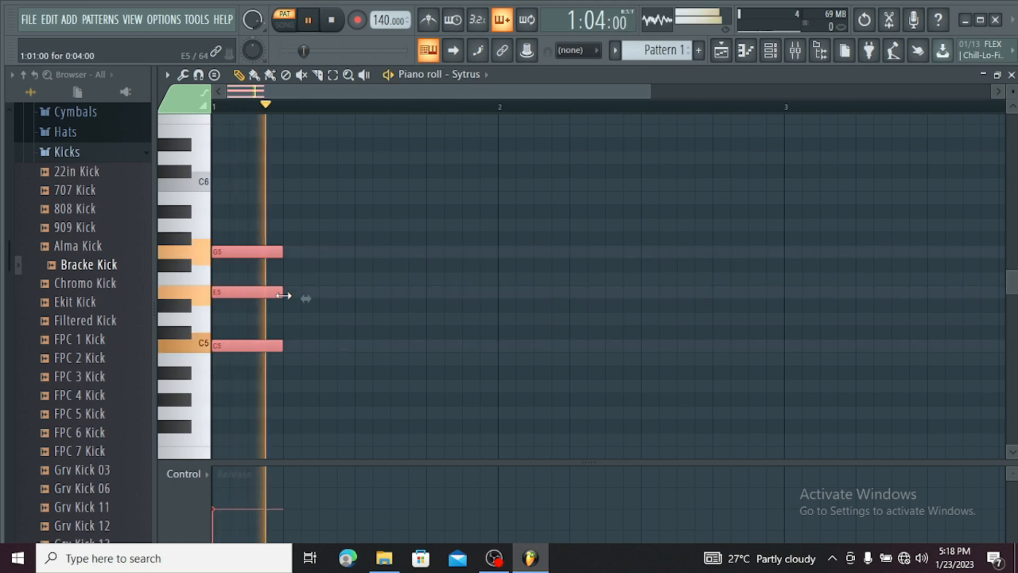
key(space)
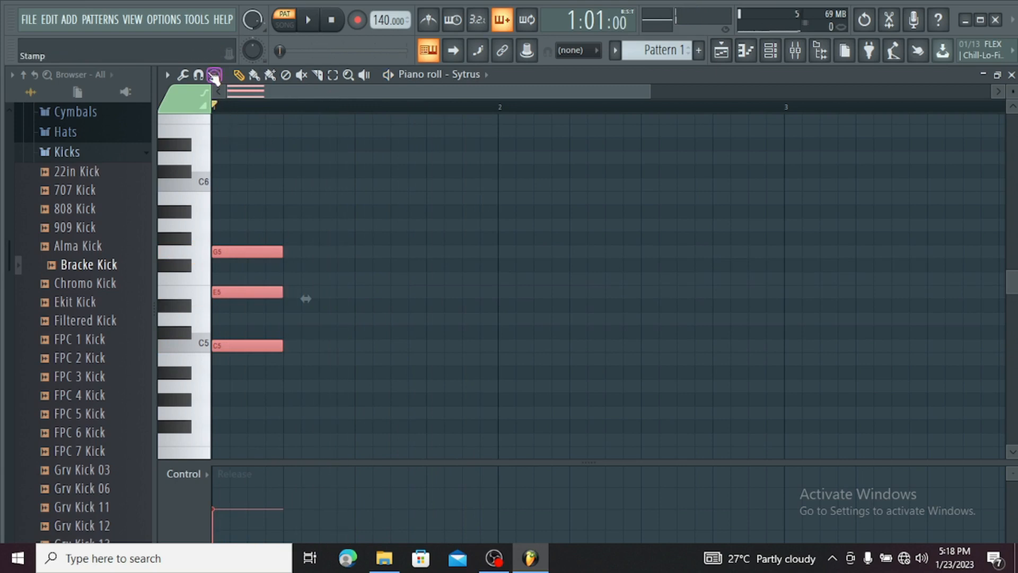
Stamp a Minor chord on F5 at the middle of bar 1 and play the pattern.
click(167, 75)
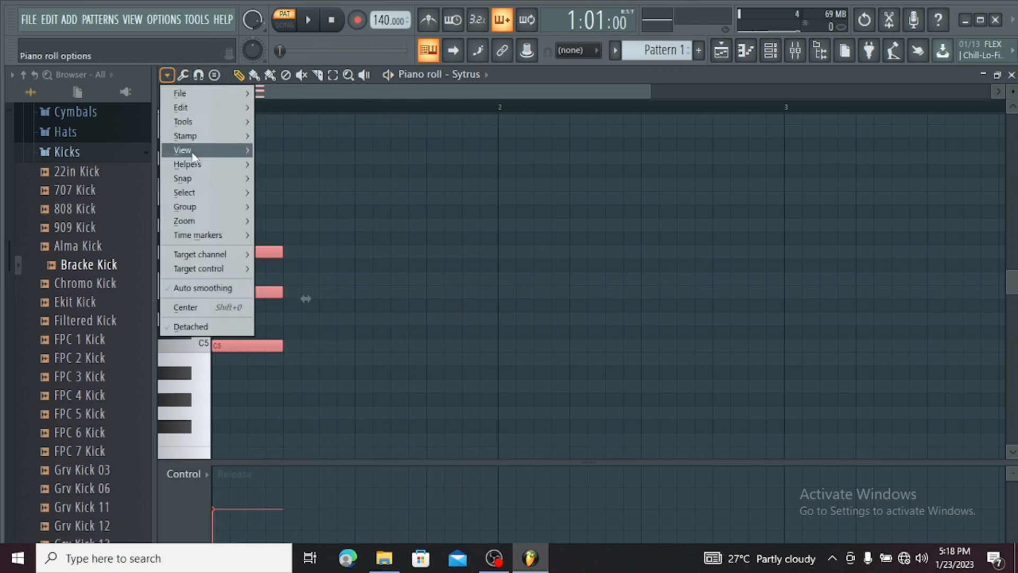
mouse_move(206, 137)
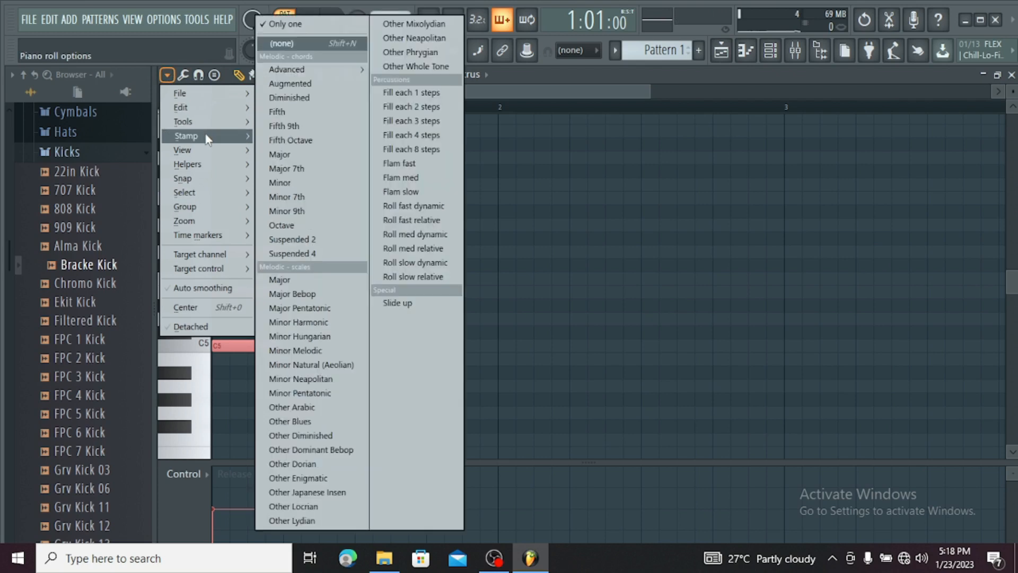
click(303, 186)
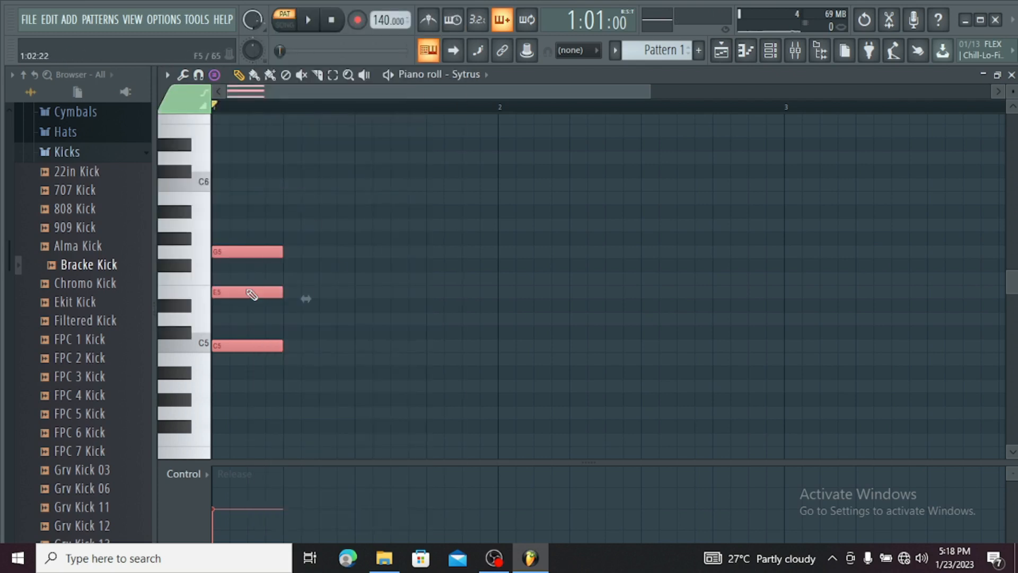
click(355, 277)
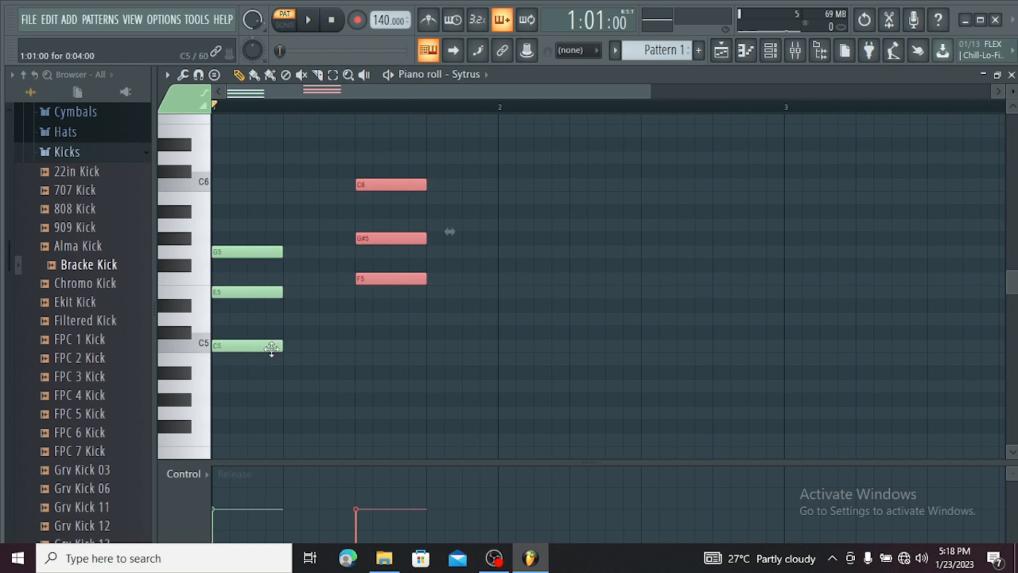
key(space)
key(space)
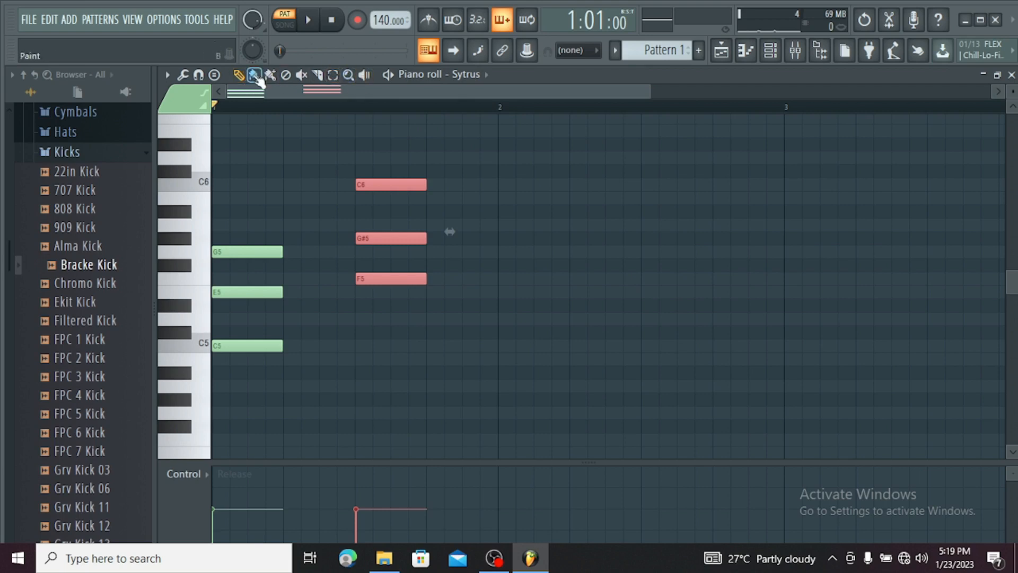
Slice the three notes of the second chord diagonally, glue the pieces together, and undo a second slice.
click(239, 75)
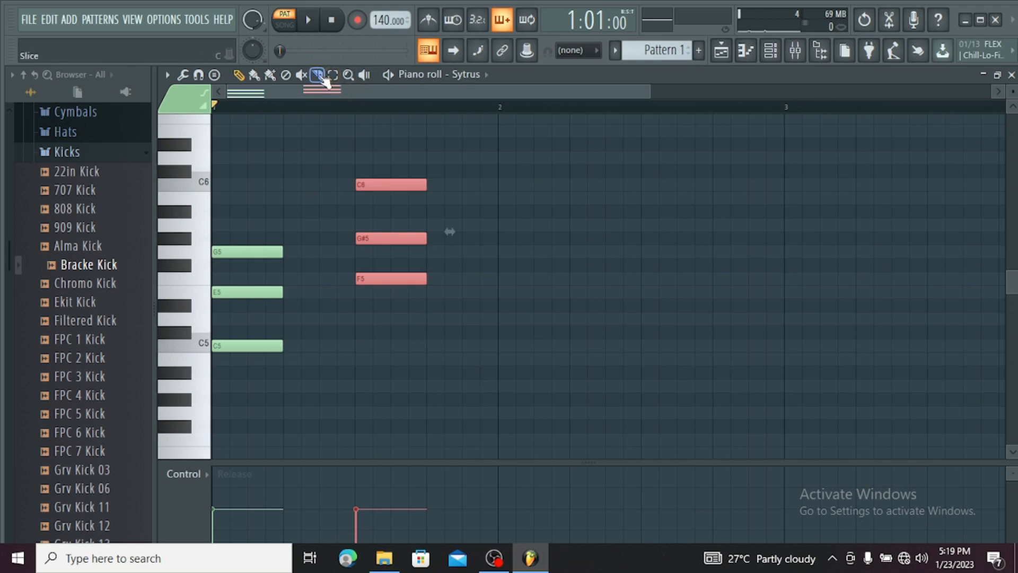
click(321, 79)
drag(361, 176, 435, 319)
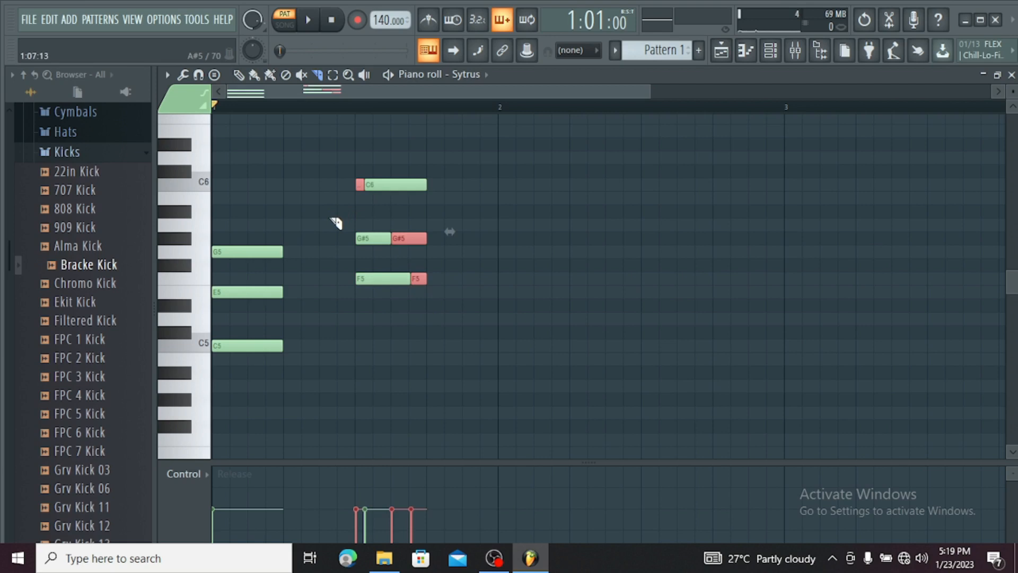
key(ctrl+g)
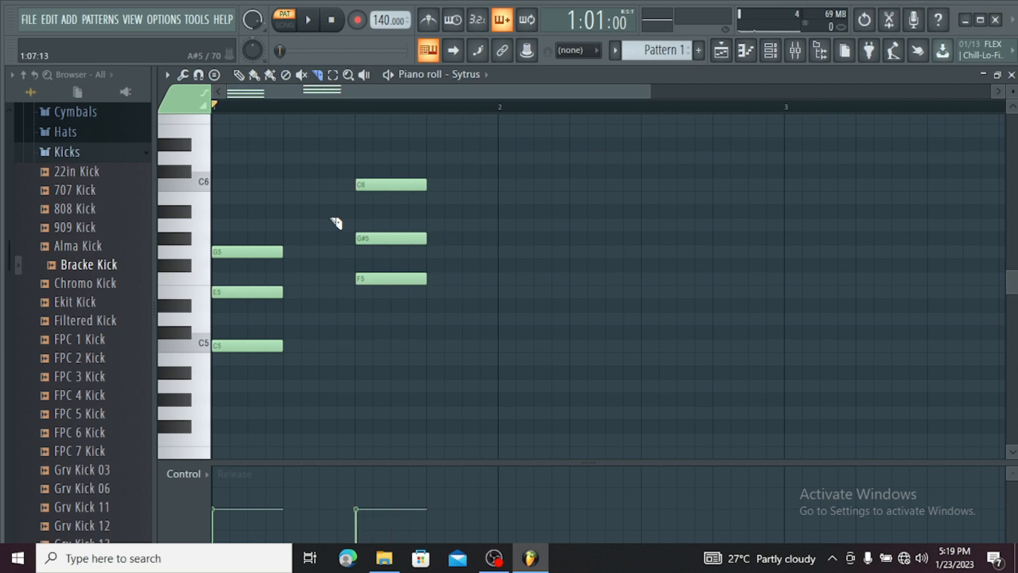
drag(385, 180, 397, 317)
key(ctrl+z)
drag(477, 229, 519, 200)
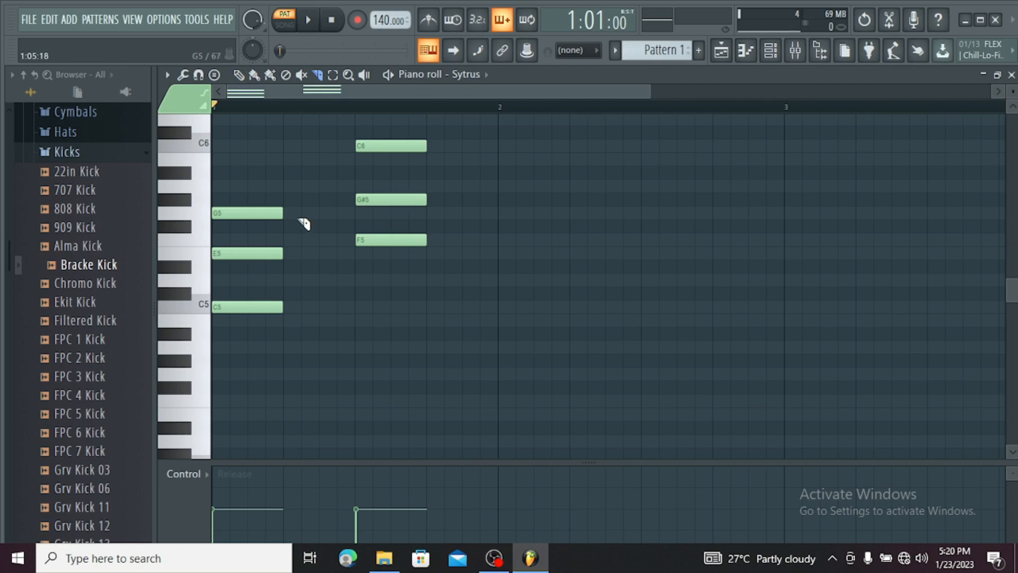
Draw notes D5, G5 and B5 directly after the second chord in the last quarter of bar 1 and play the pattern.
key(p)
click(429, 280)
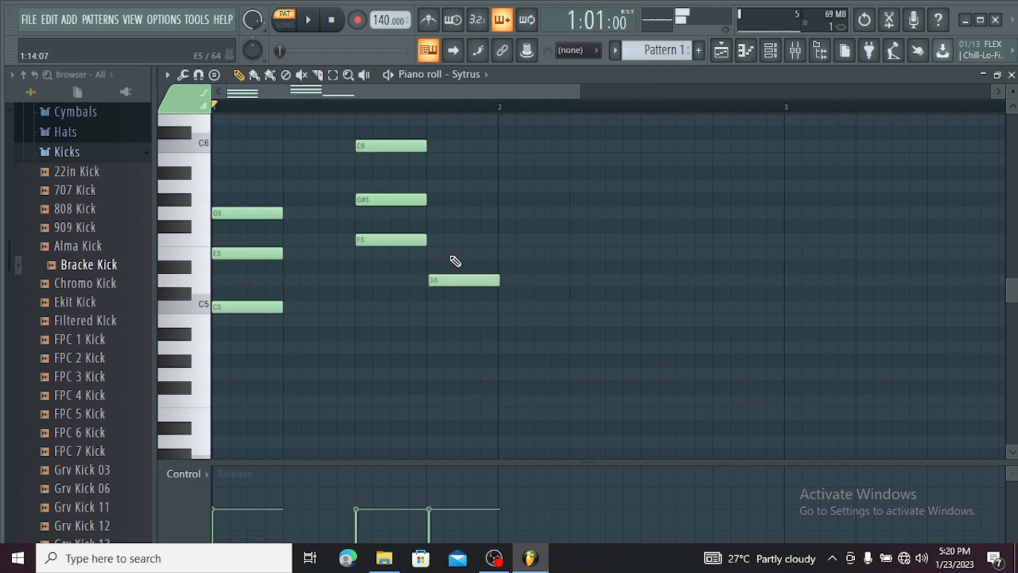
right_click(455, 280)
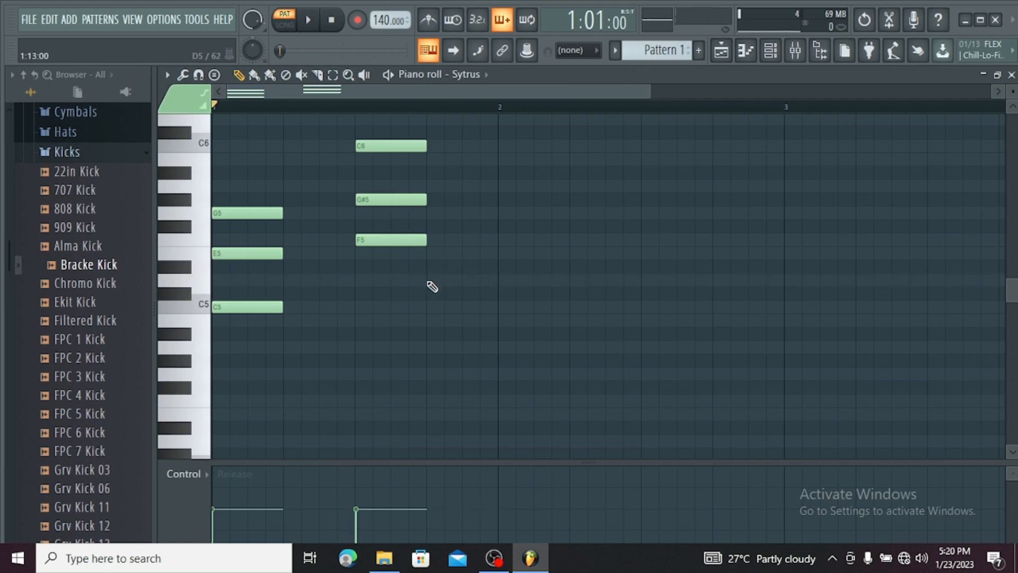
click(429, 281)
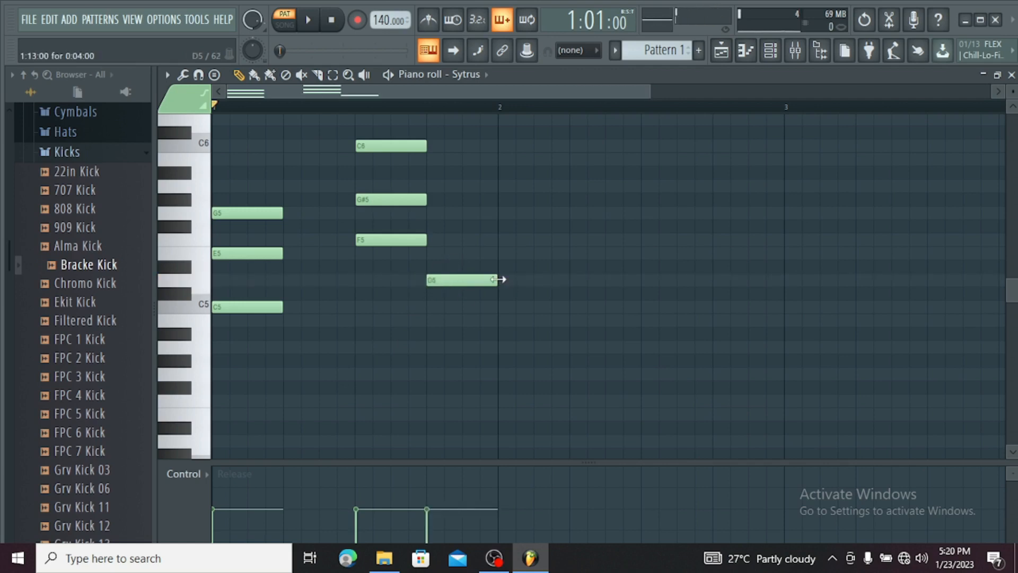
click(501, 281)
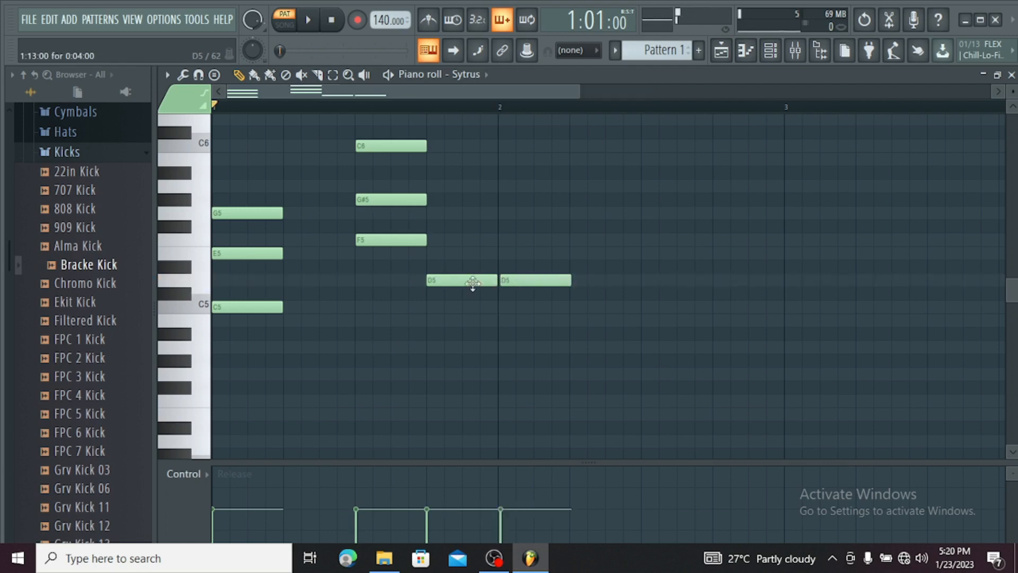
right_click(510, 281)
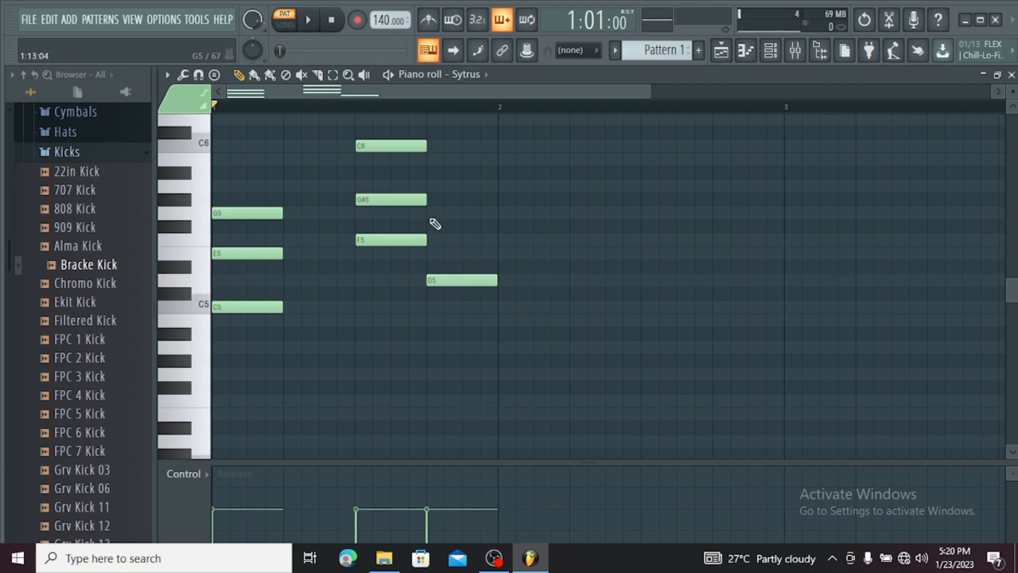
click(431, 214)
click(430, 159)
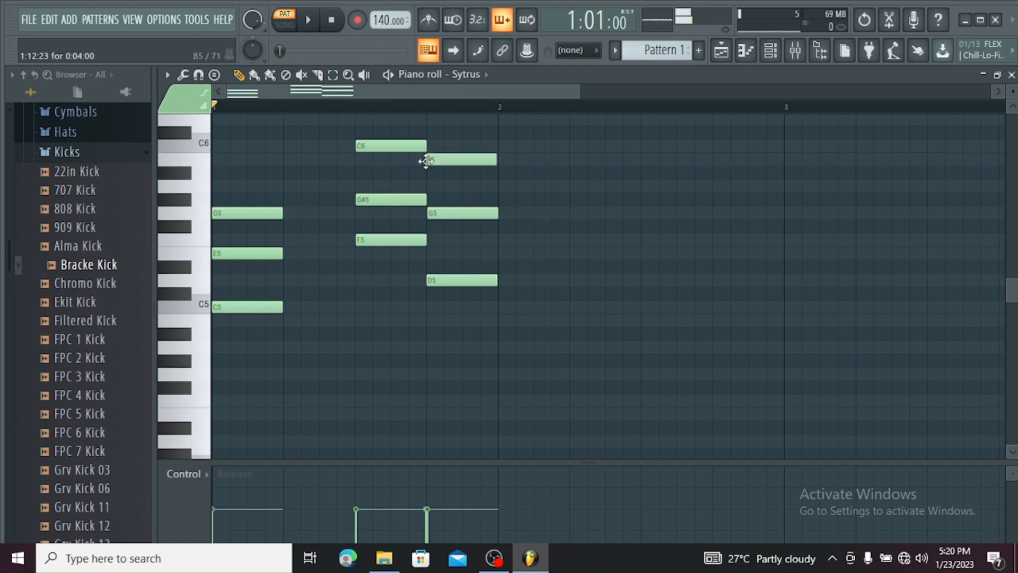
key(space)
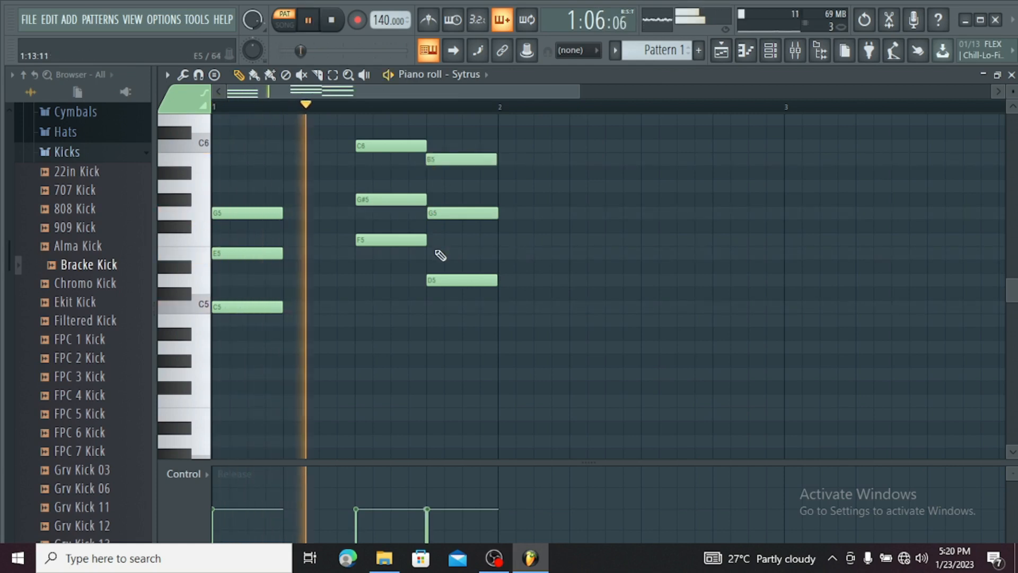
key(space)
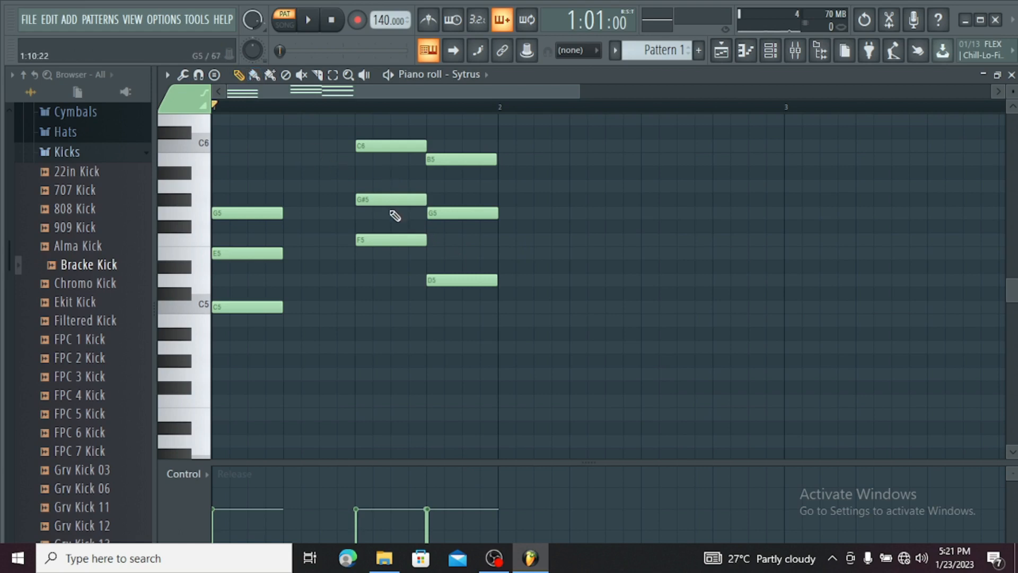
Paint a continuous row of seven A4 notes from the middle of bar 1 into bar 3 and delete them all.
key(b)
mouse_move(357, 352)
mouse_down()
mouse_move(643, 347)
mouse_move(834, 329)
mouse_up()
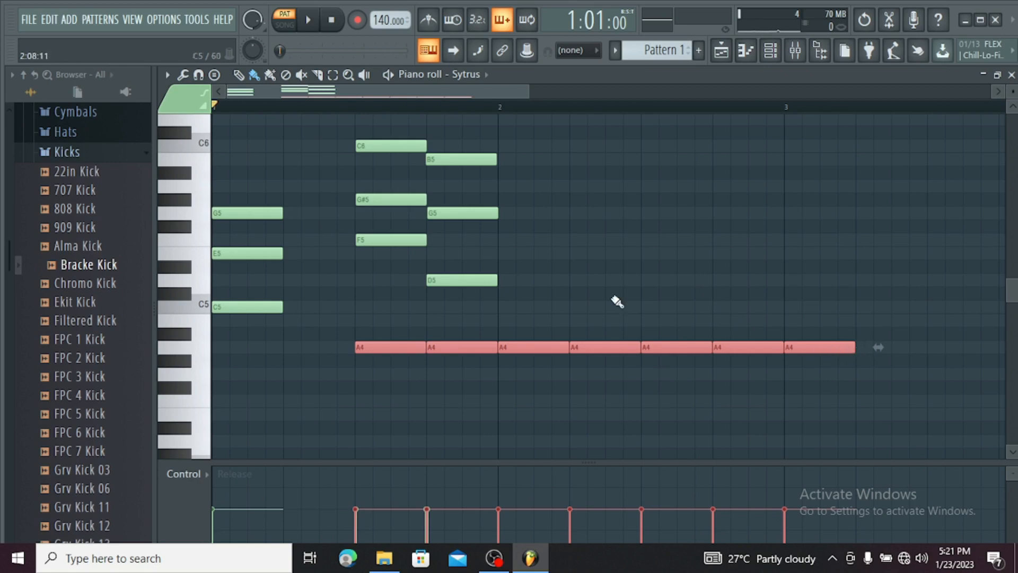
right_click(829, 345)
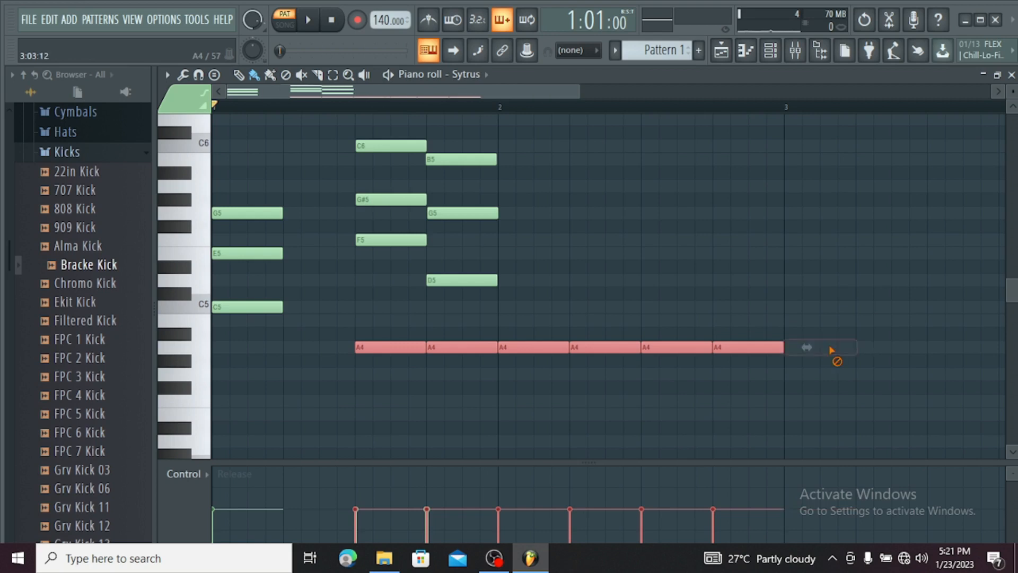
right_click(779, 347)
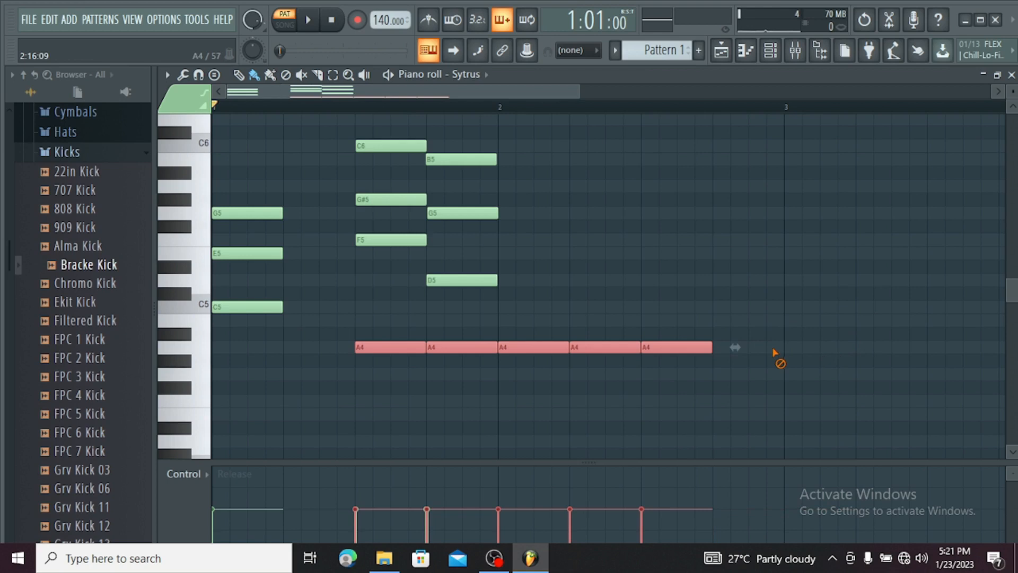
right_click(682, 348)
right_click(620, 348)
right_click(512, 349)
right_click(467, 348)
right_click(403, 348)
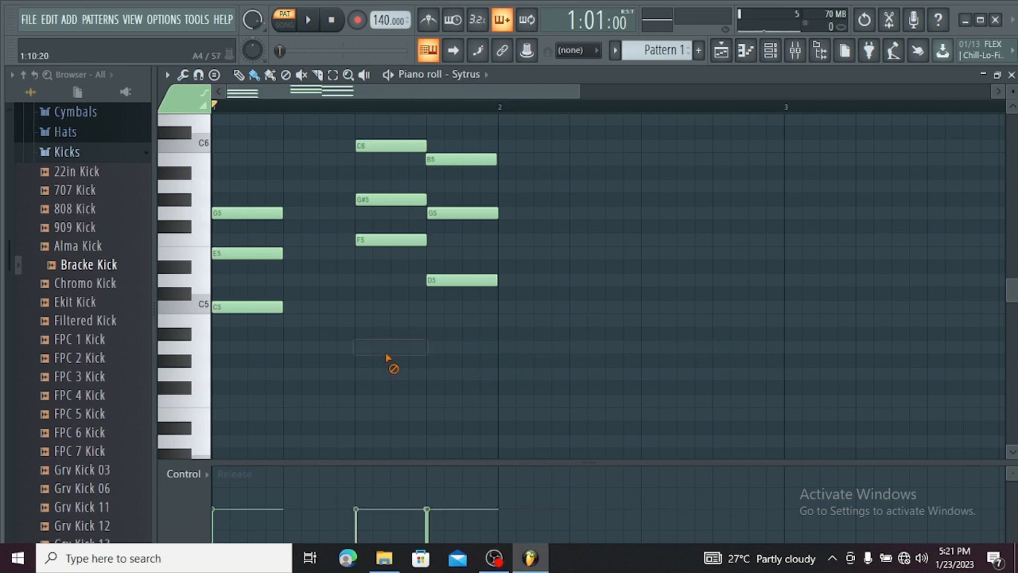
Delete all the notes of the three chords in bar 1 to empty the pattern.
right_click(381, 240)
right_click(398, 199)
right_click(417, 146)
right_click(432, 159)
right_click(445, 214)
right_click(461, 281)
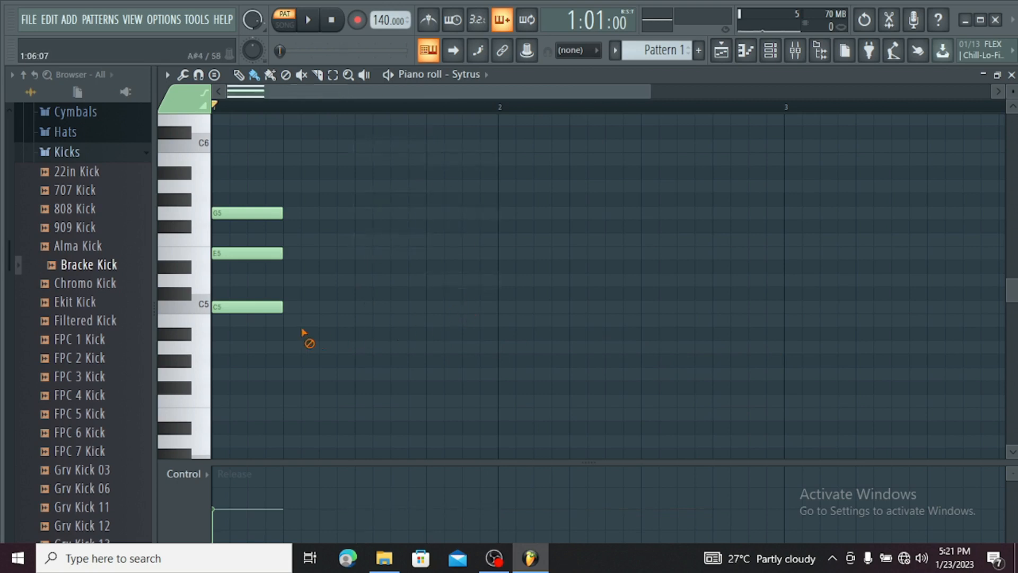
right_click(249, 307)
right_click(247, 253)
right_click(253, 213)
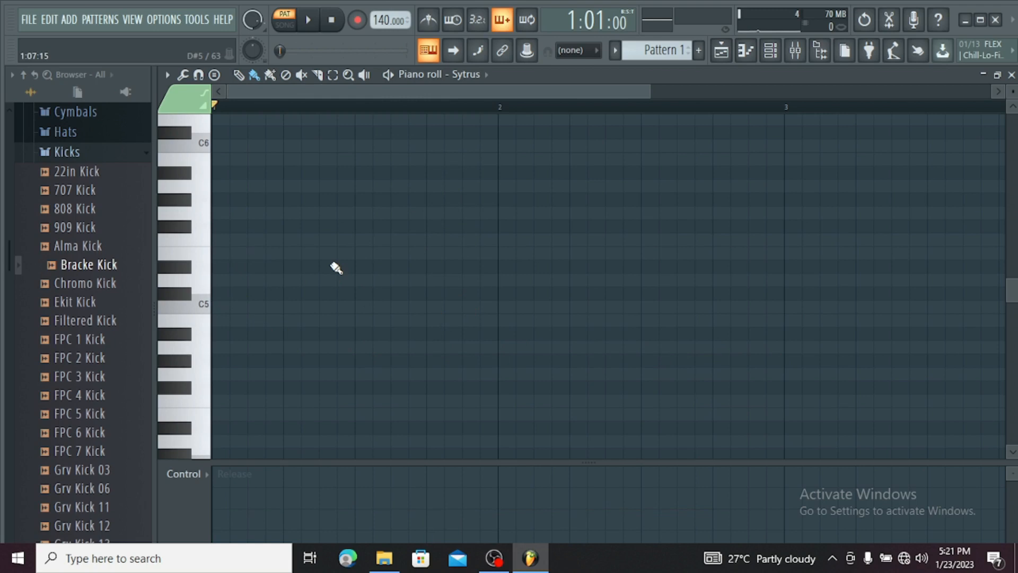
Draw a D5 note at the start of bar 1, and try placing a second D5 right after it without snapping, deleting each attempt.
key(p)
click(226, 281)
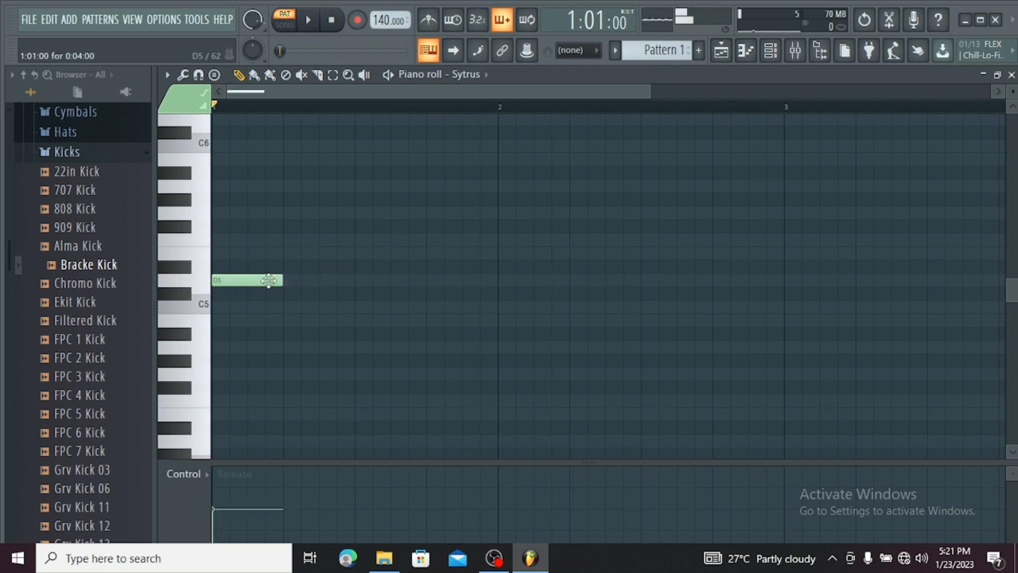
click(294, 281)
right_click(324, 289)
click(287, 283)
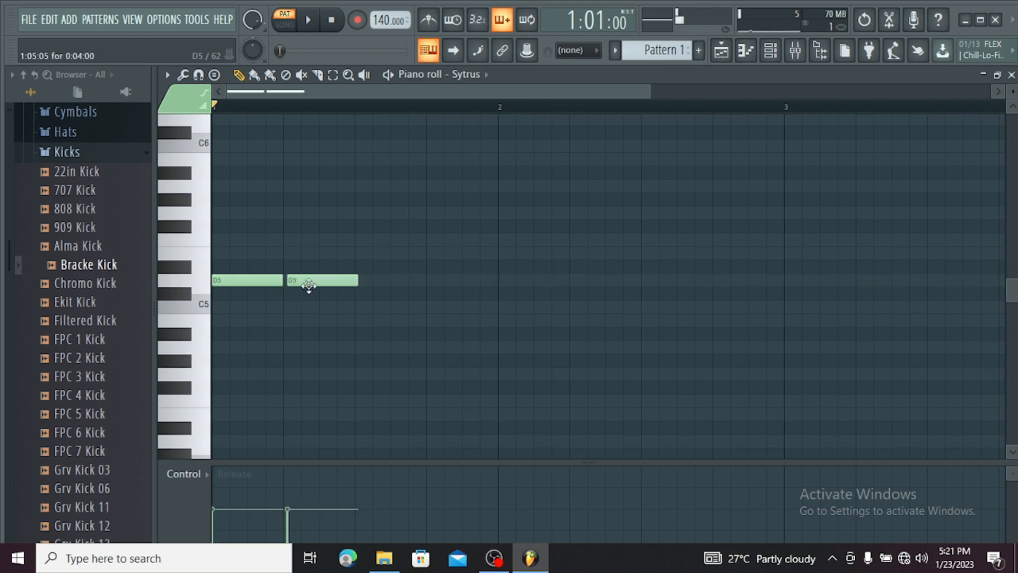
right_click(305, 283)
click(290, 280)
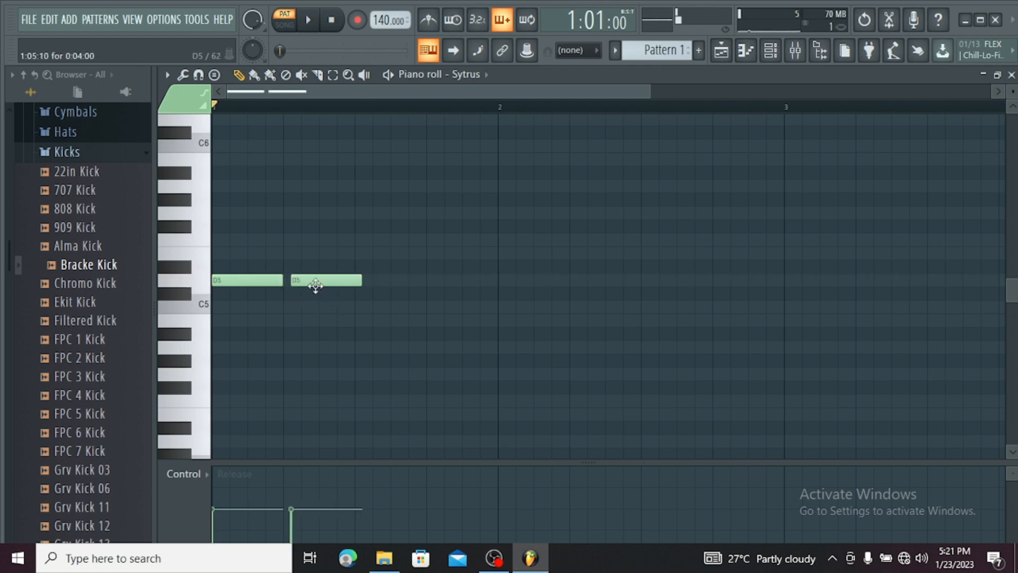
right_click(316, 284)
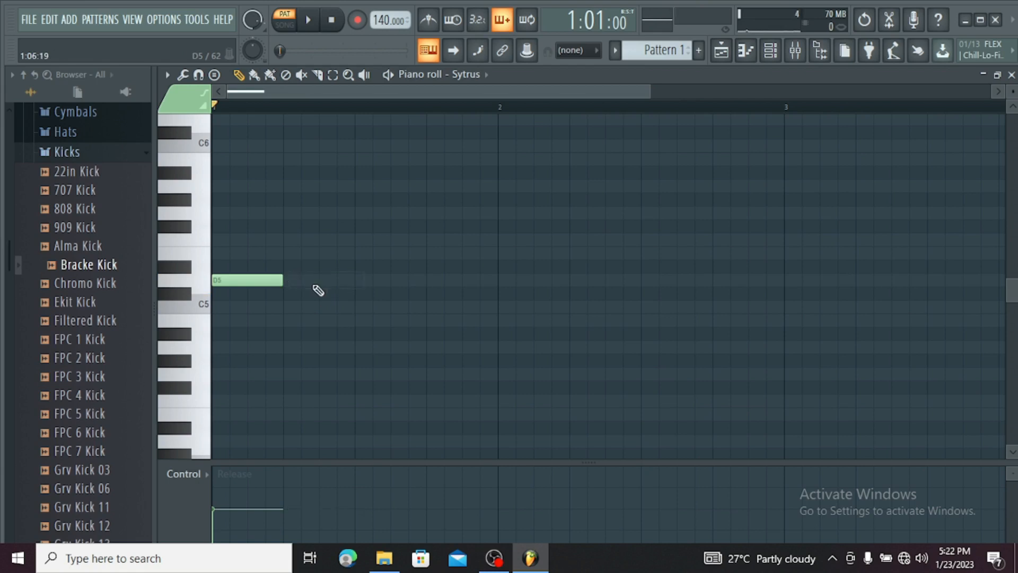
Try a second D5 again, move it flush against the first, delete it, and repeat the unsnapped placement once before removing it.
click(291, 280)
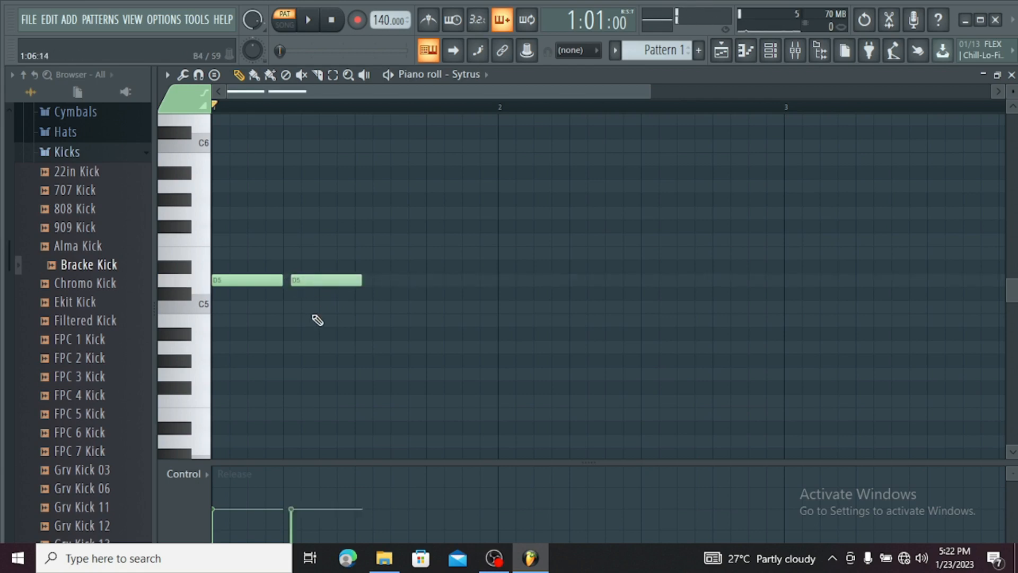
click(318, 281)
drag(318, 281, 311, 281)
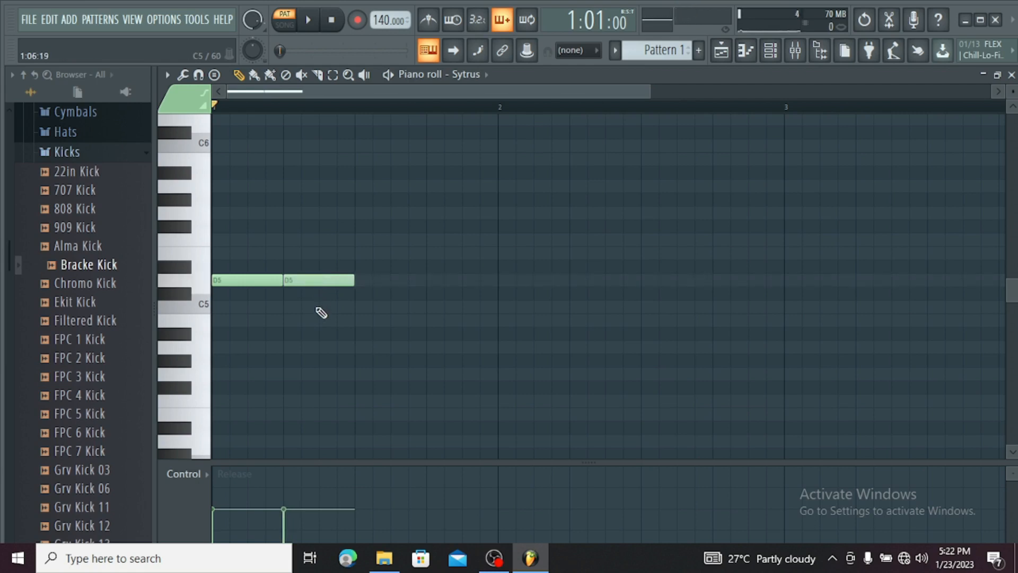
right_click(296, 279)
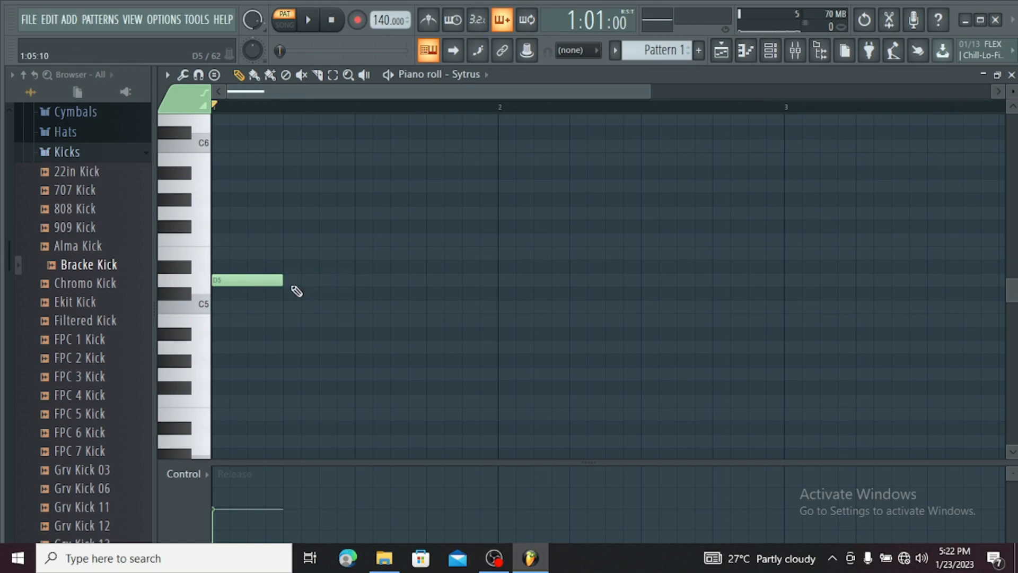
click(293, 280)
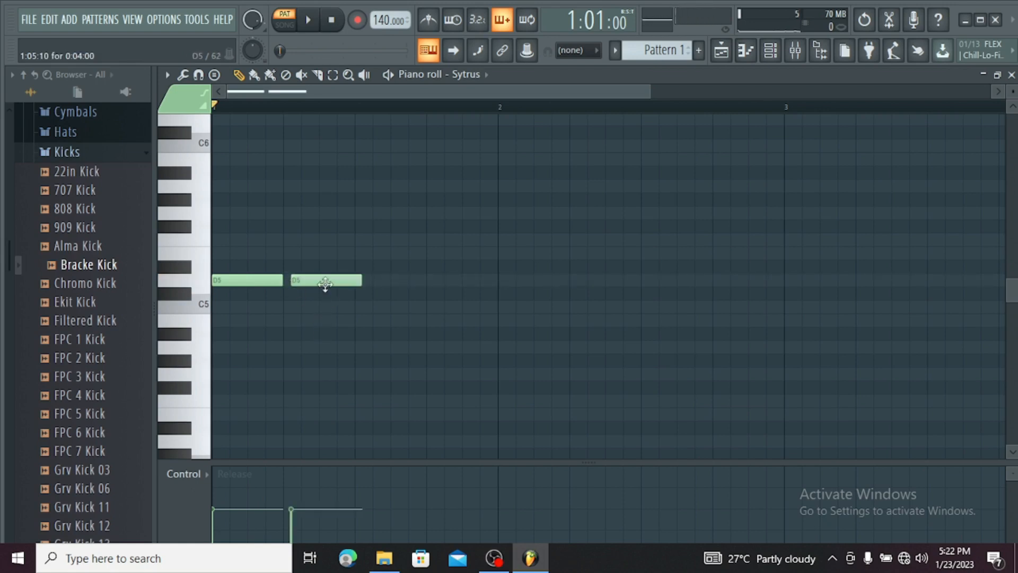
right_click(325, 281)
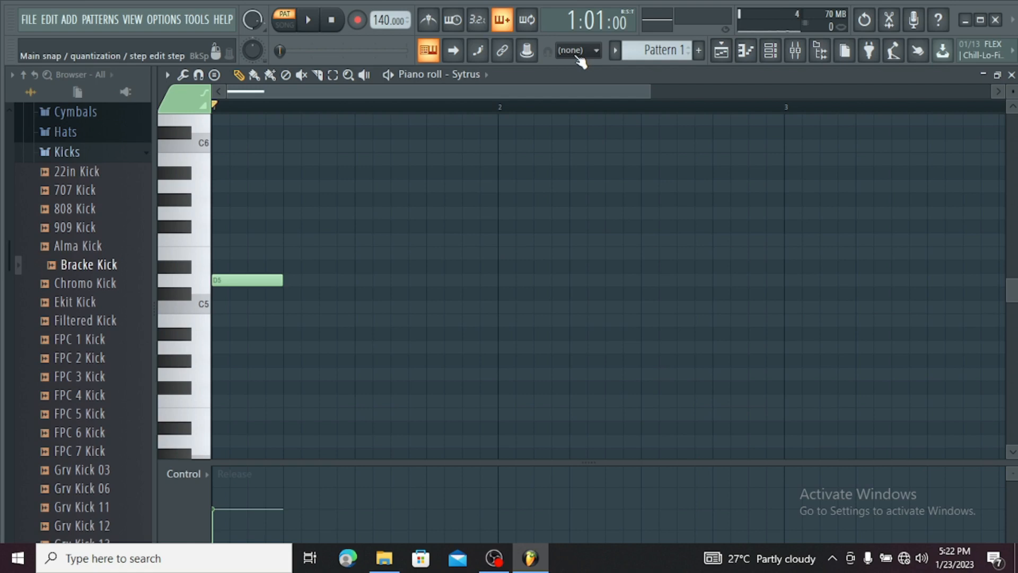
Set the main snap to Cell and draw a second D5 note directly after the first one.
click(595, 51)
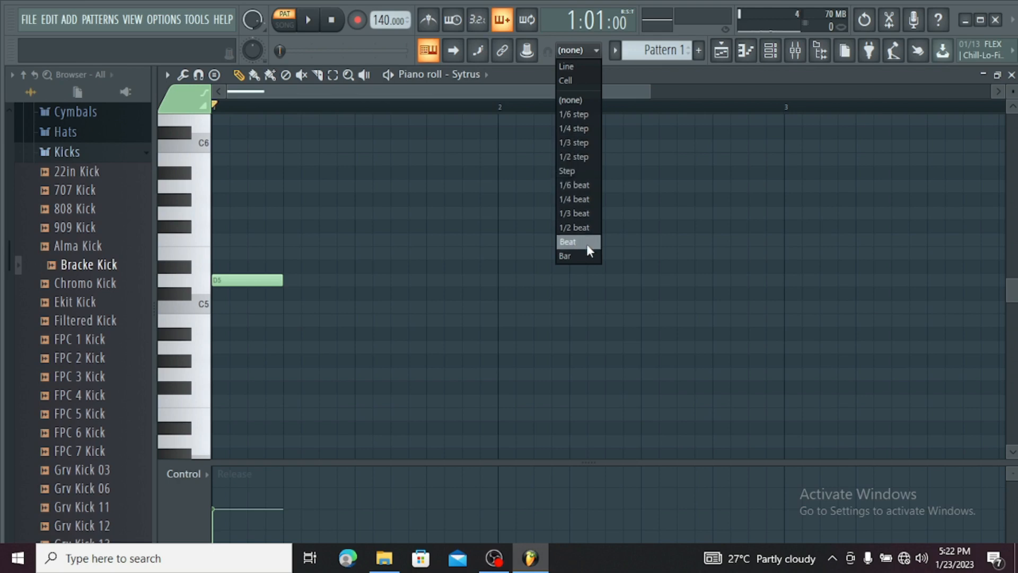
click(588, 81)
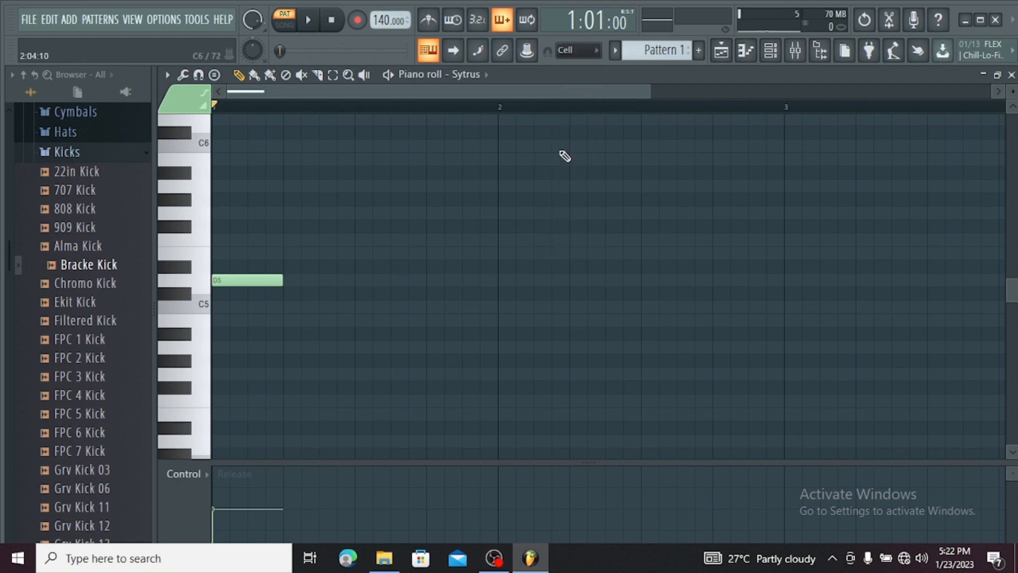
click(289, 280)
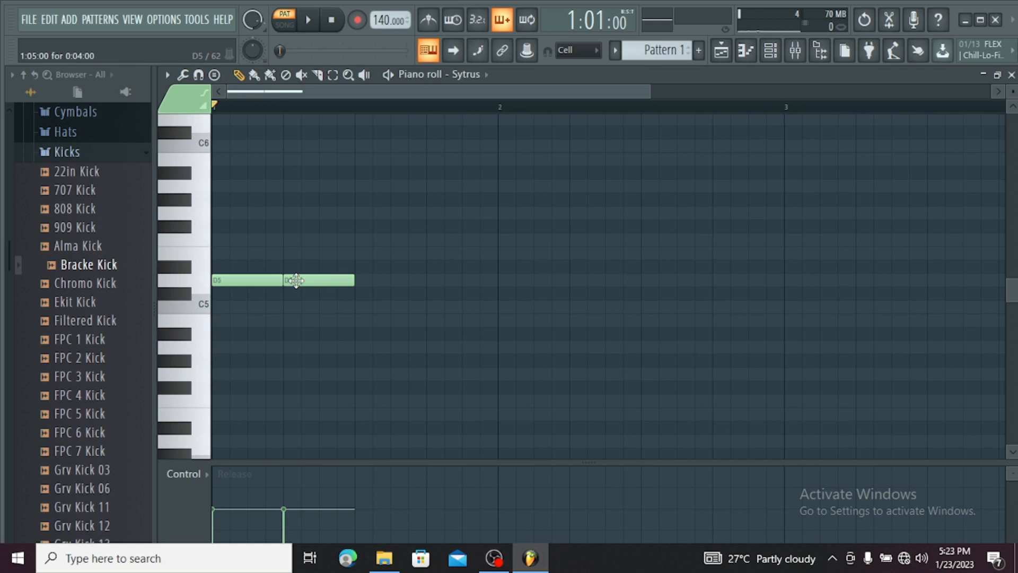
right_click(296, 280)
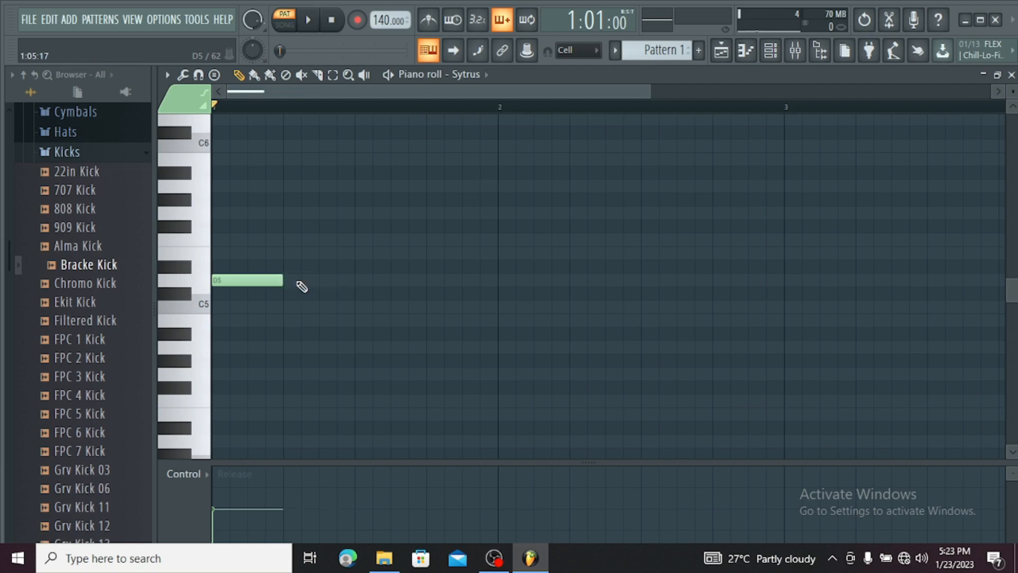
click(292, 280)
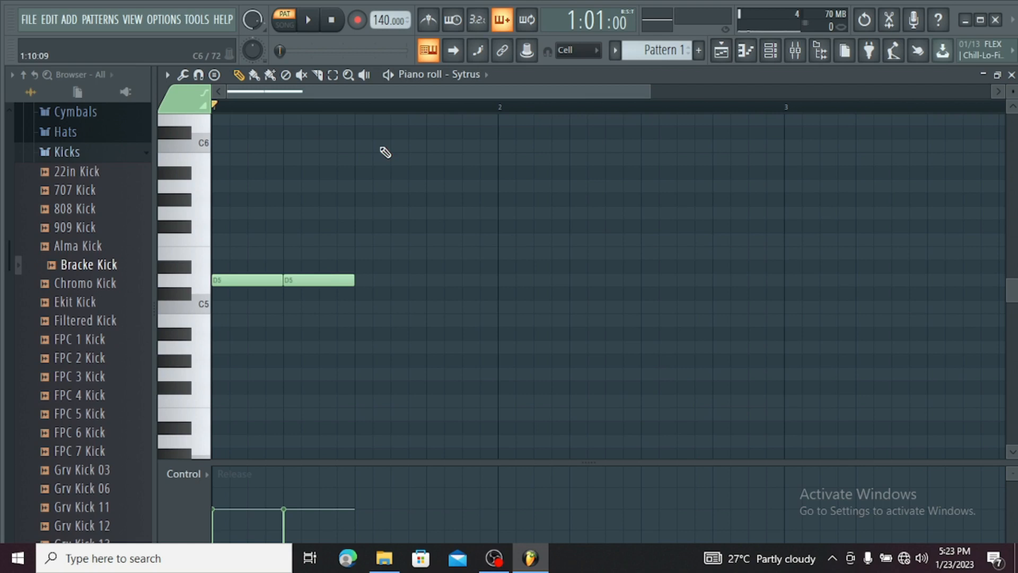
Audition the two D5 notes individually with the piano roll's Playback tool.
key(y)
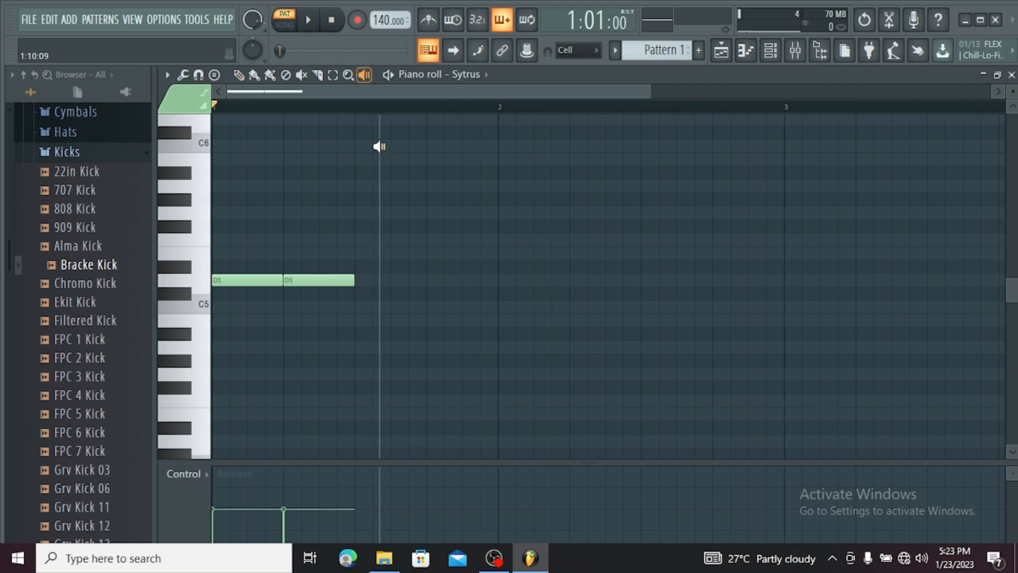
click(274, 286)
click(273, 286)
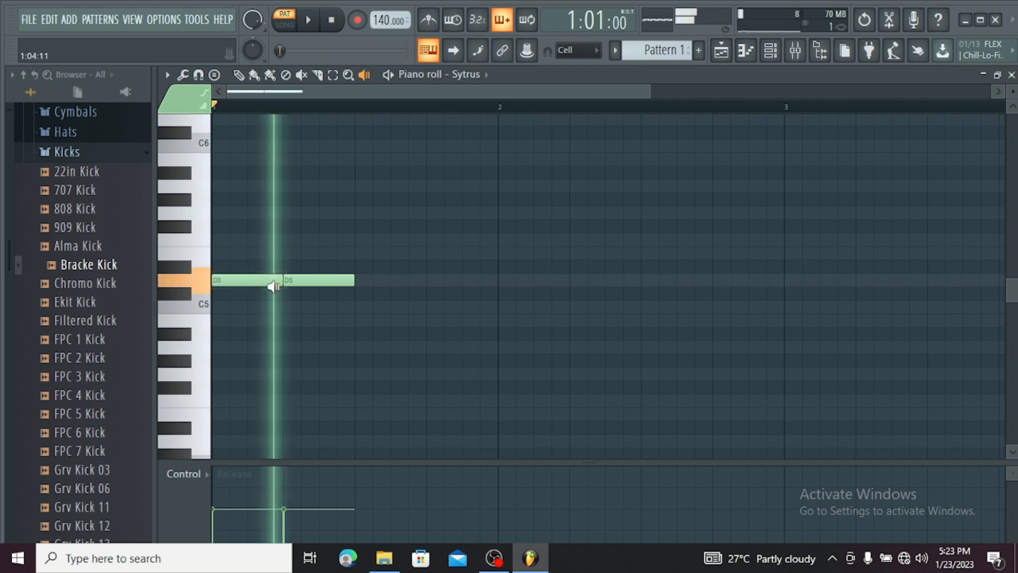
click(329, 278)
click(330, 279)
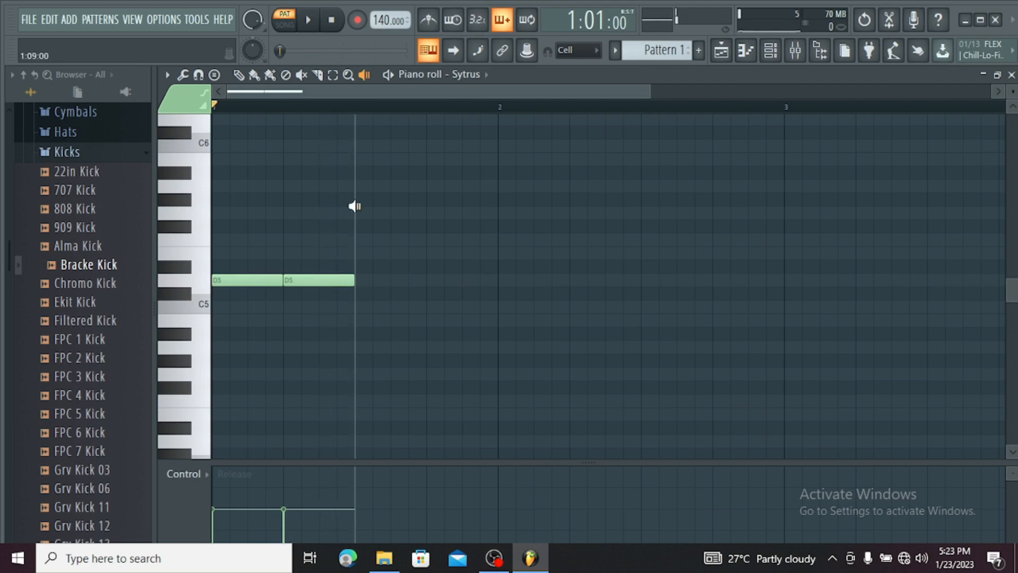
Move the second D5 note up to F5 and audition both notes with the Playback tool.
key(p)
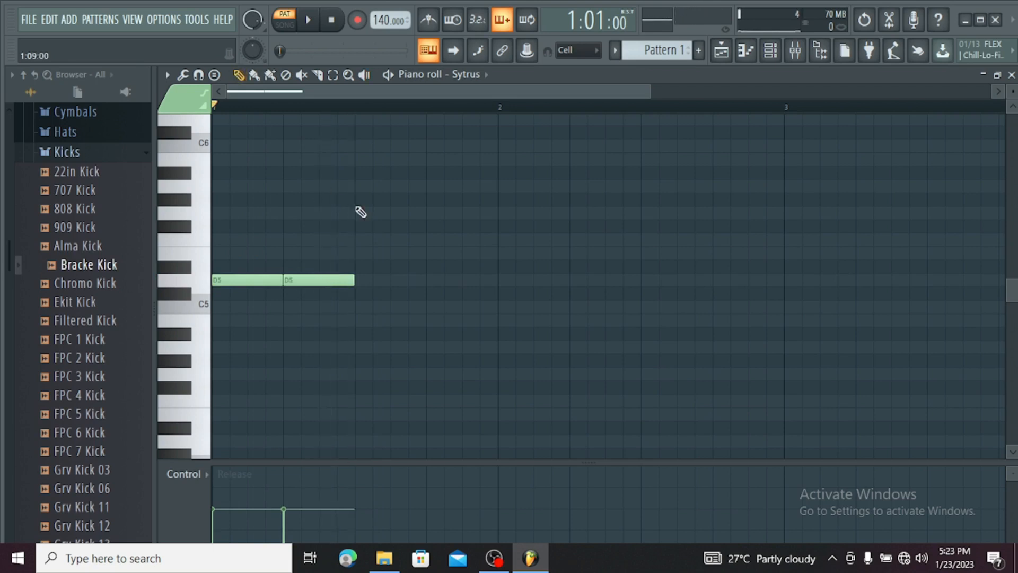
drag(323, 278, 318, 236)
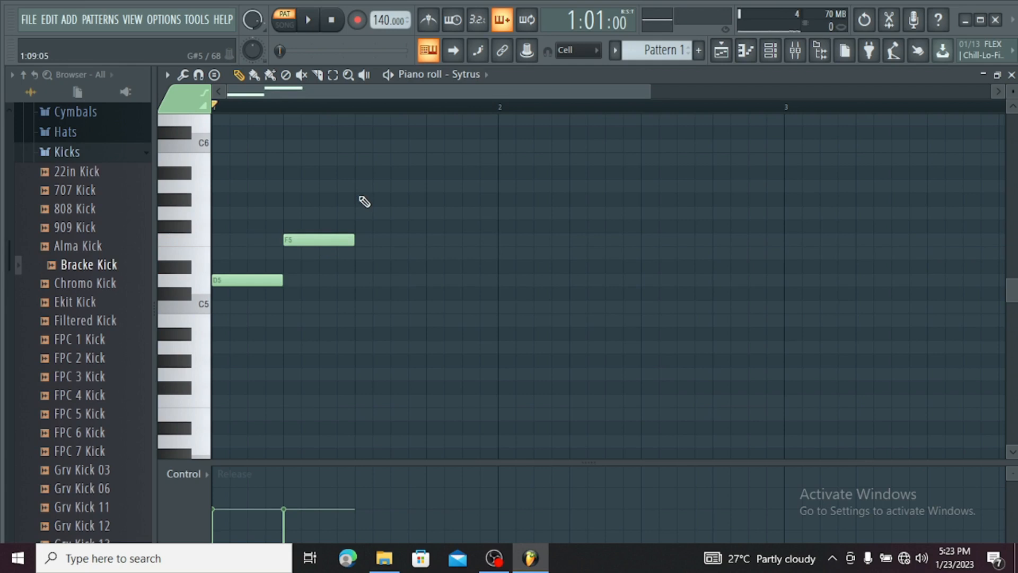
key(y)
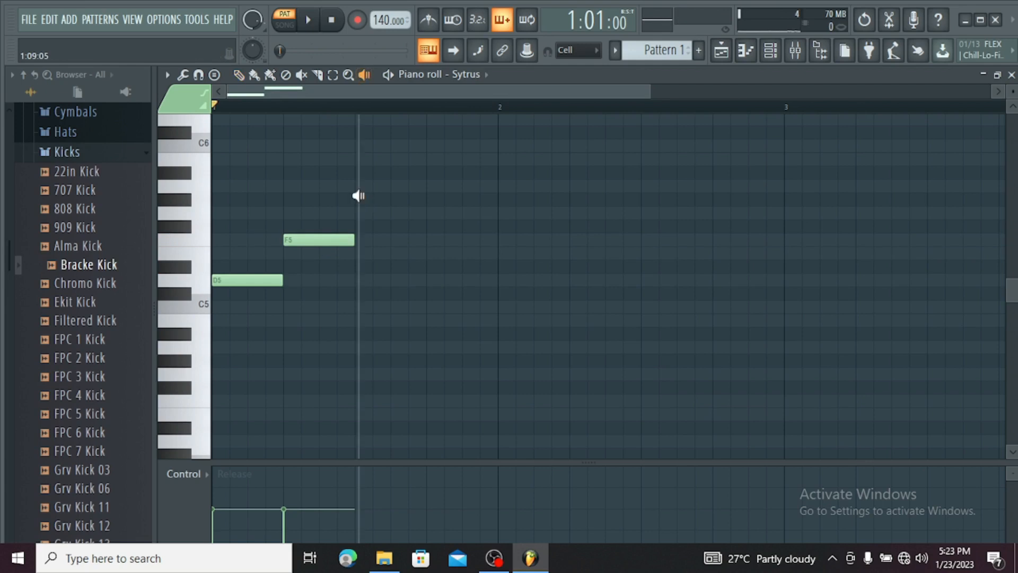
click(247, 281)
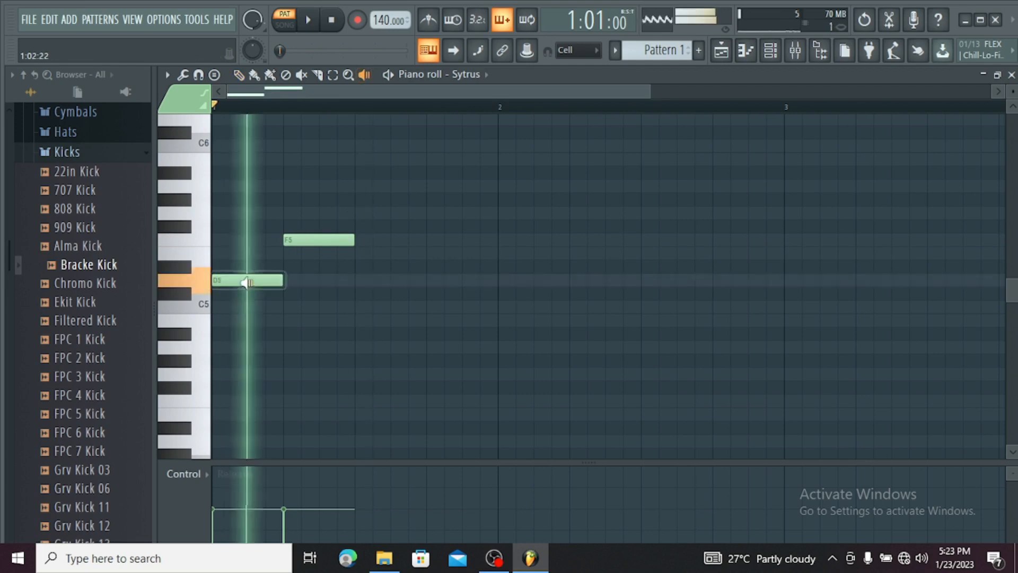
click(247, 282)
click(247, 281)
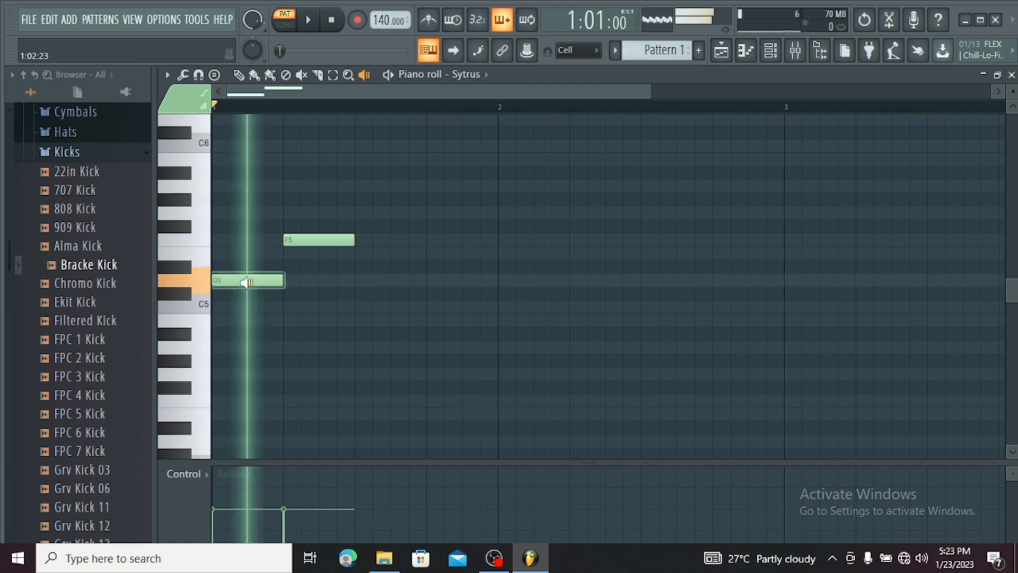
click(246, 281)
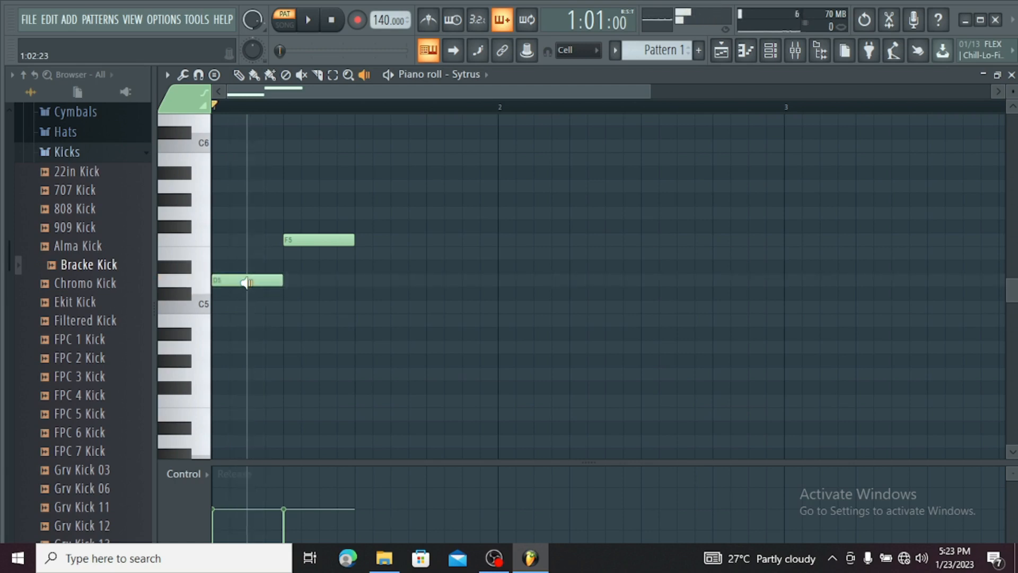
click(313, 241)
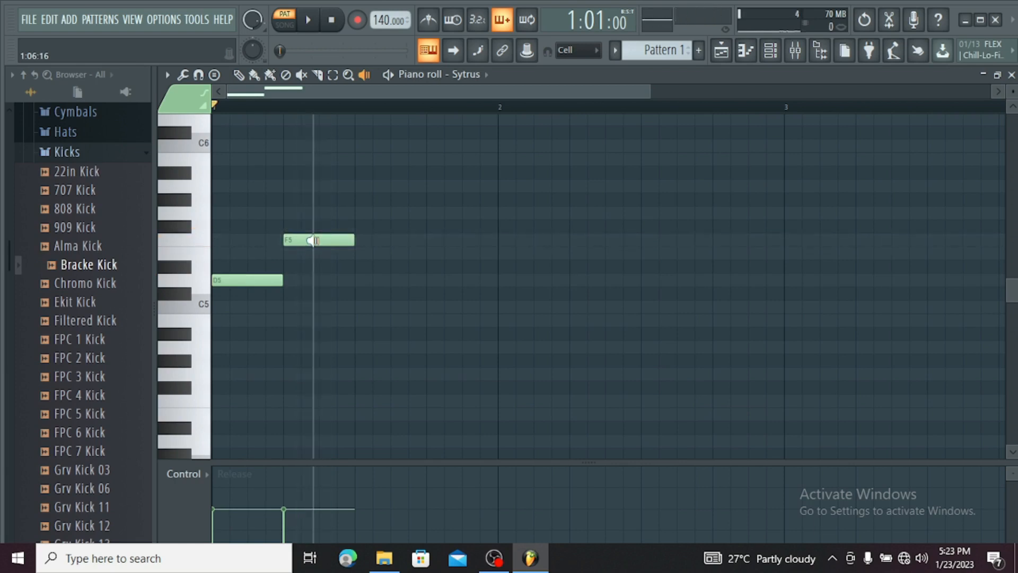
Draw a G5 note in the third quarter of bar 1 and a B5 note in the last quarter.
key(p)
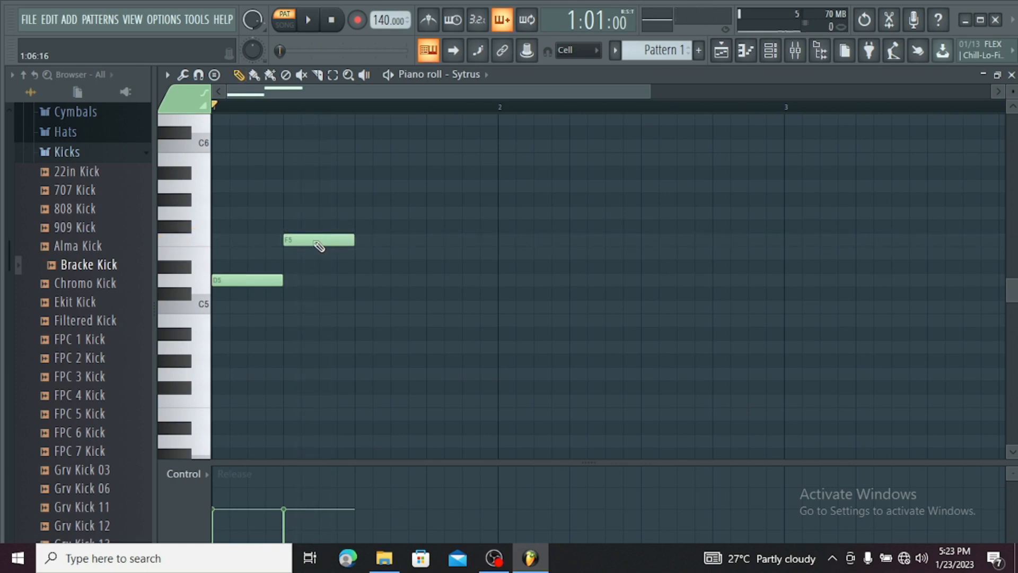
click(360, 212)
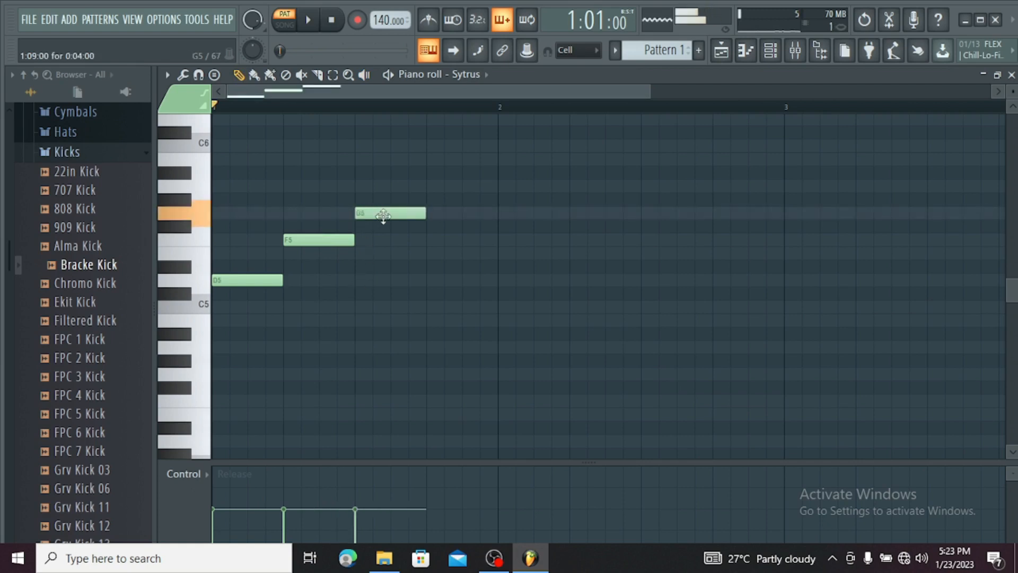
click(424, 159)
click(427, 157)
drag(428, 157, 445, 159)
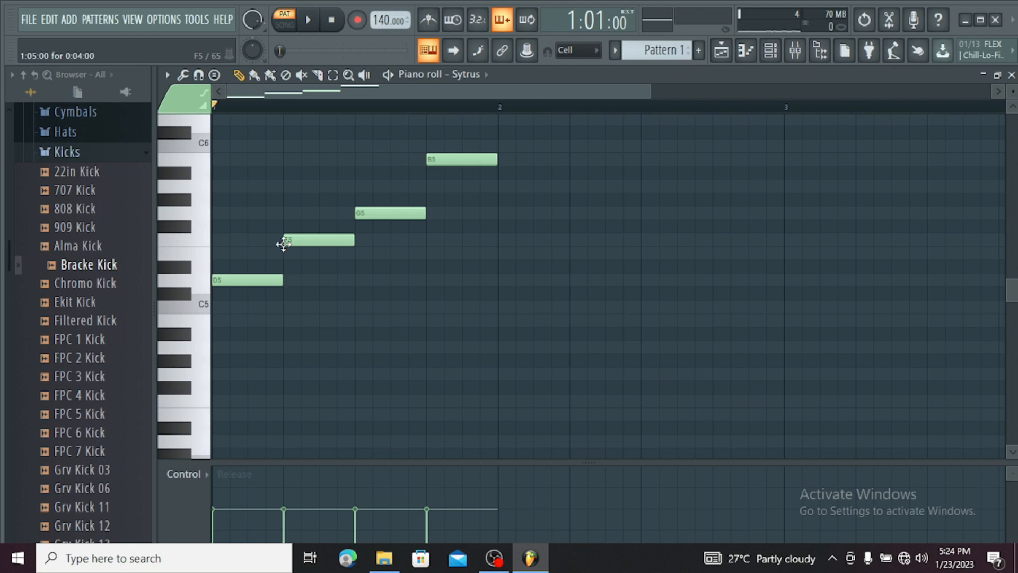
Audition the rising notes D5, F5, G5 and B5 by scrubbing across them with the Playback tool.
key(y)
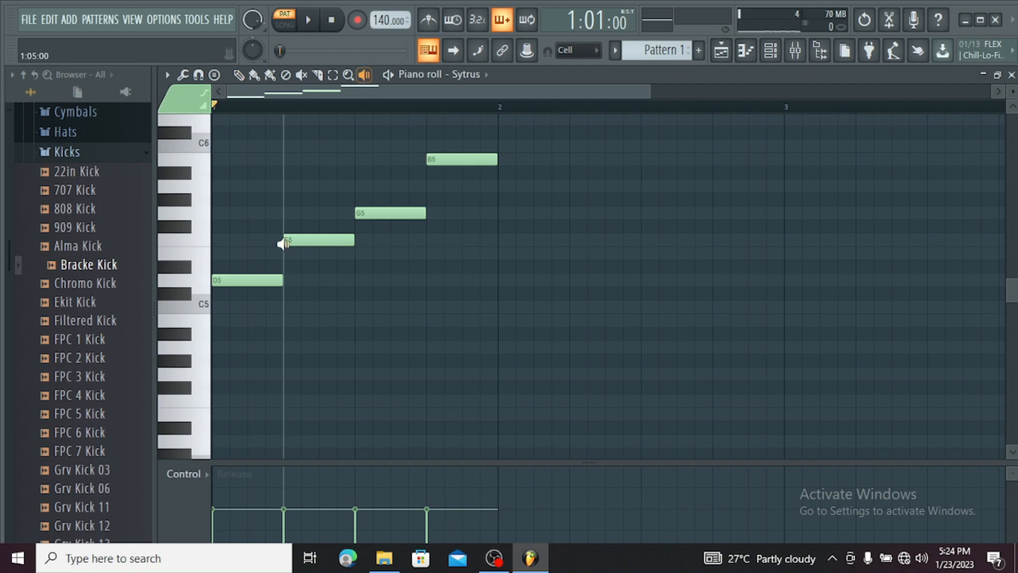
click(246, 286)
click(339, 240)
drag(340, 240, 459, 162)
click(459, 162)
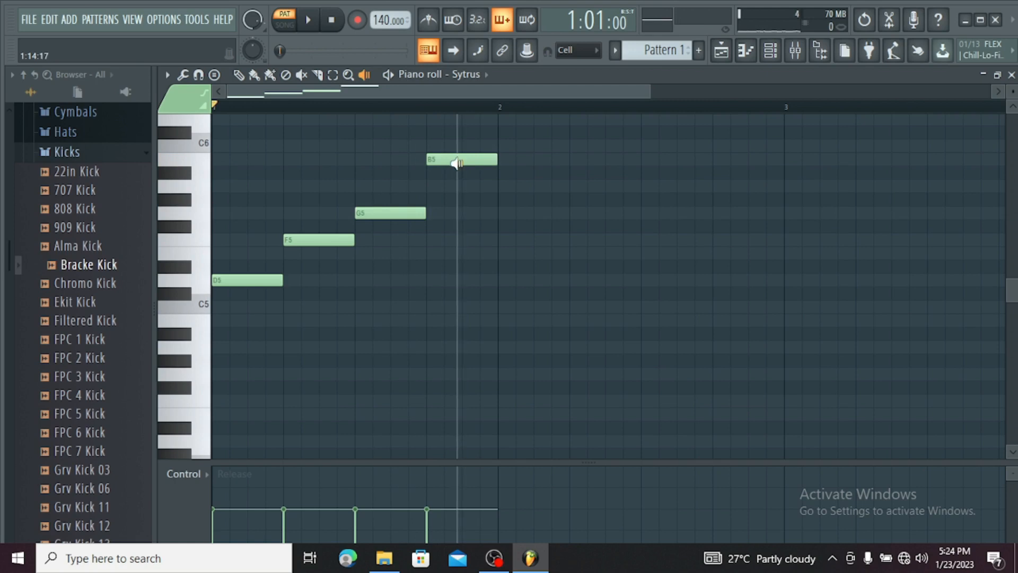
Delete the B5, G5 and F5 notes with the Draw tool, keeping only the D5 note in bar 1.
key(p)
right_click(477, 160)
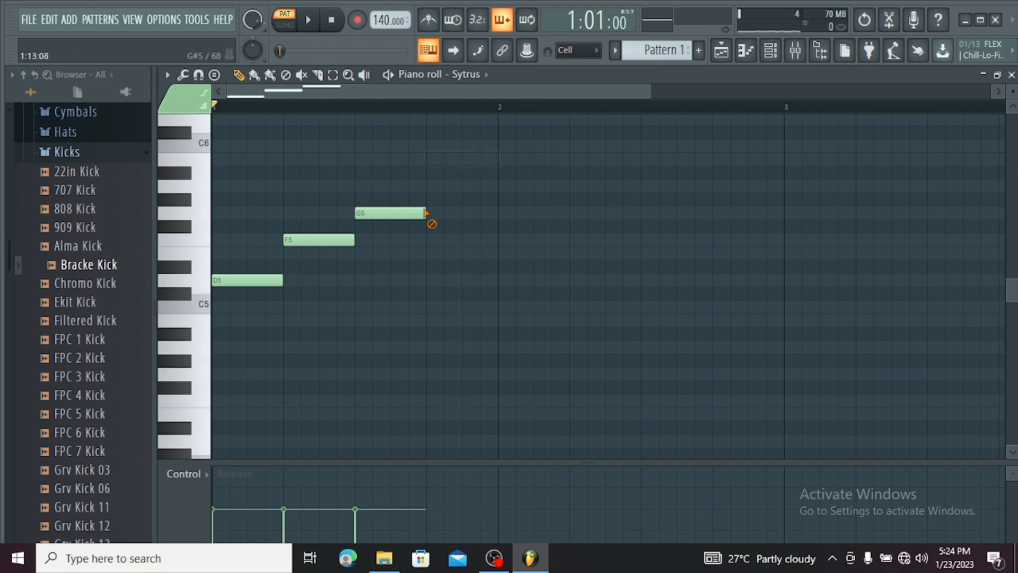
right_click(403, 213)
right_click(335, 240)
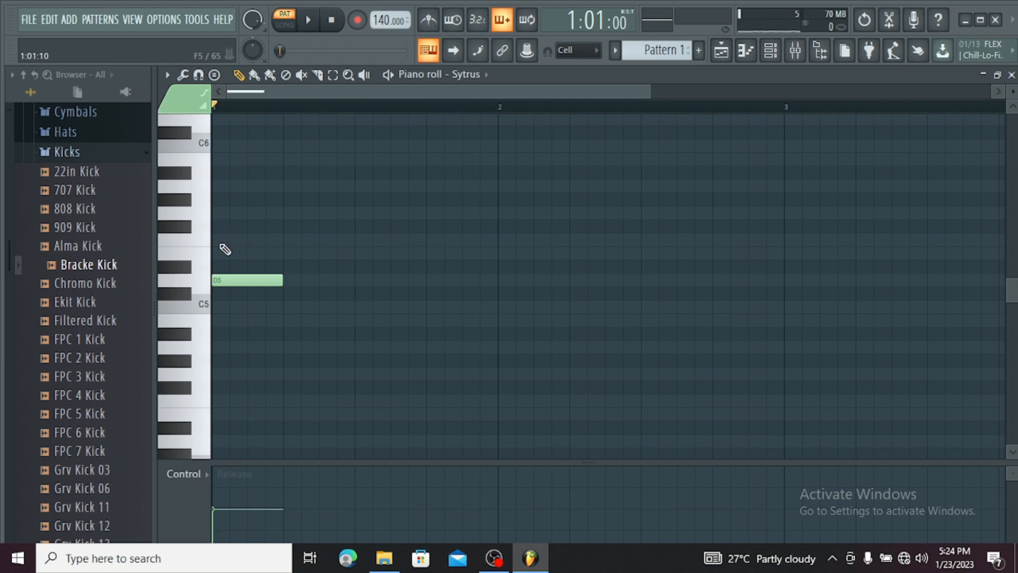
Draw F5 and A5 notes above D5 at the start of bar 1 and stretch all three notes to fill the bar.
click(219, 241)
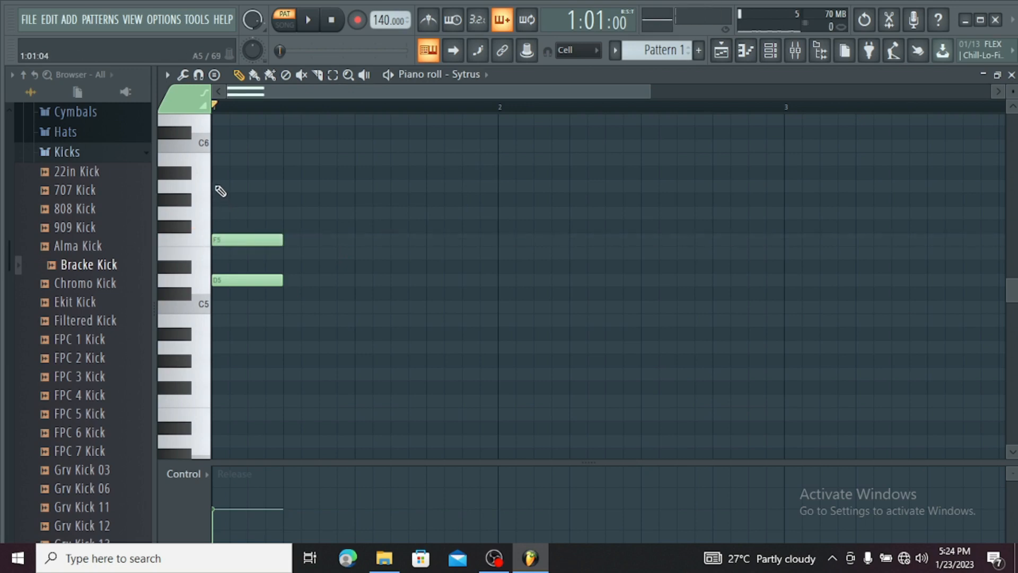
click(222, 186)
click(217, 189)
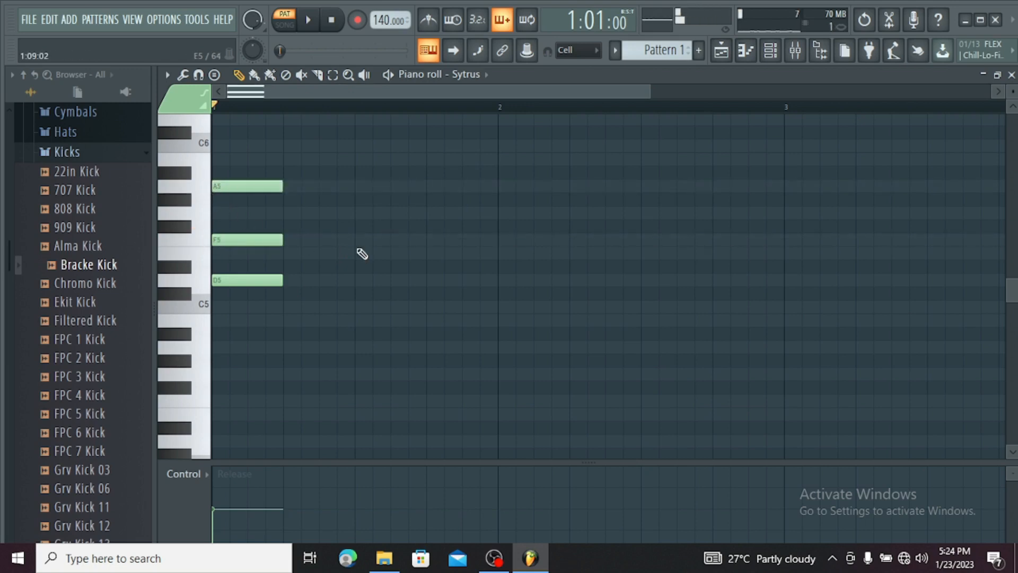
drag(283, 239, 498, 243)
drag(283, 280, 497, 288)
drag(282, 187, 497, 209)
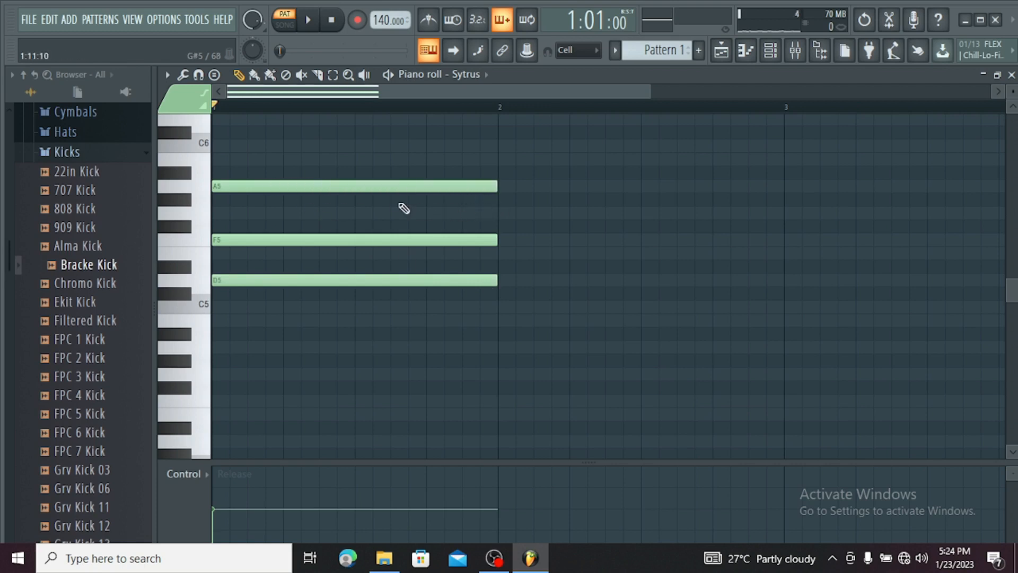
Audition the D5, F5 and A5 chord repeatedly with the Playback tool, scrubbing past its end into bar 2.
key(y)
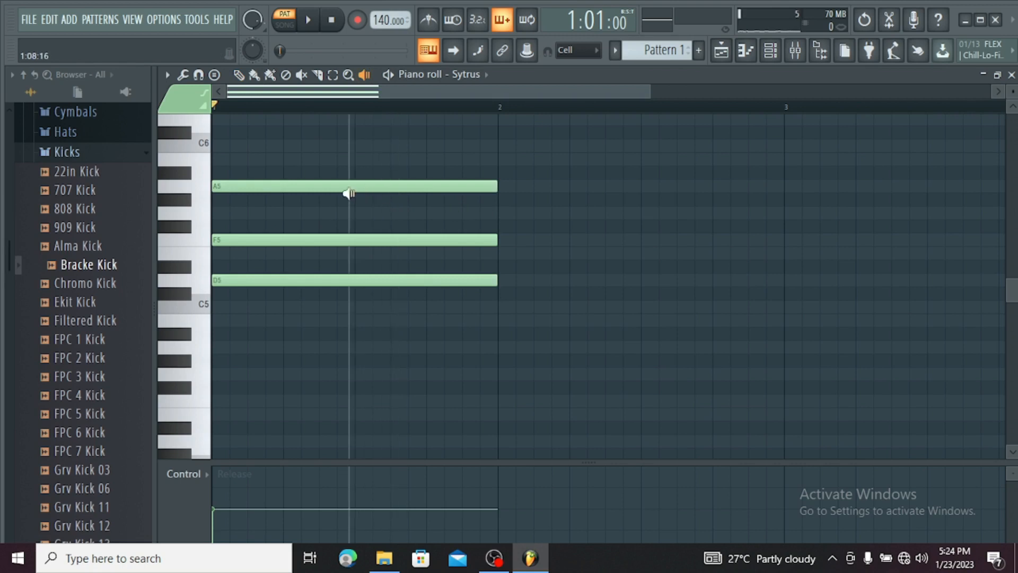
click(349, 193)
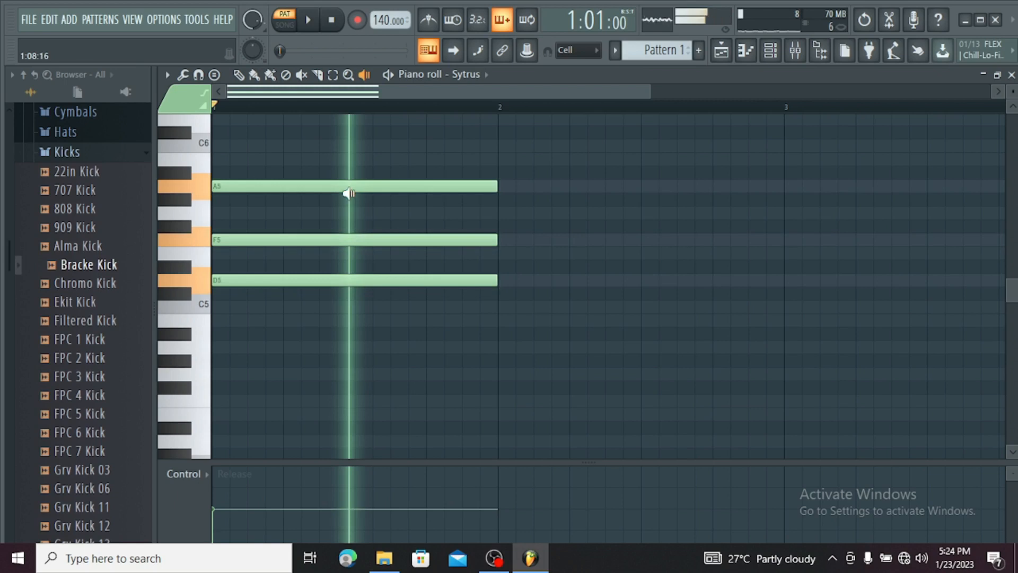
click(349, 193)
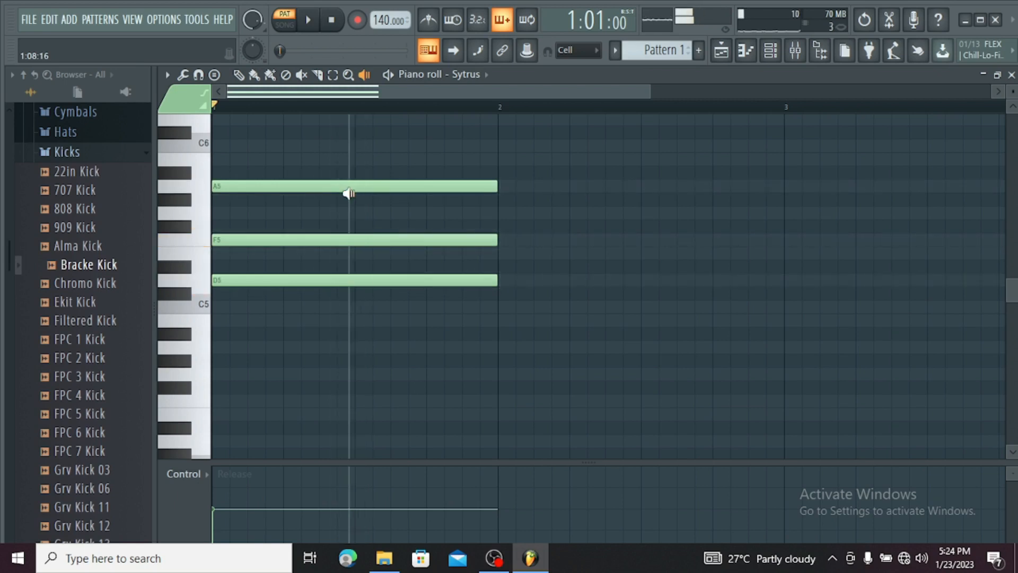
click(349, 193)
click(349, 193)
click(349, 193)
drag(349, 193, 559, 274)
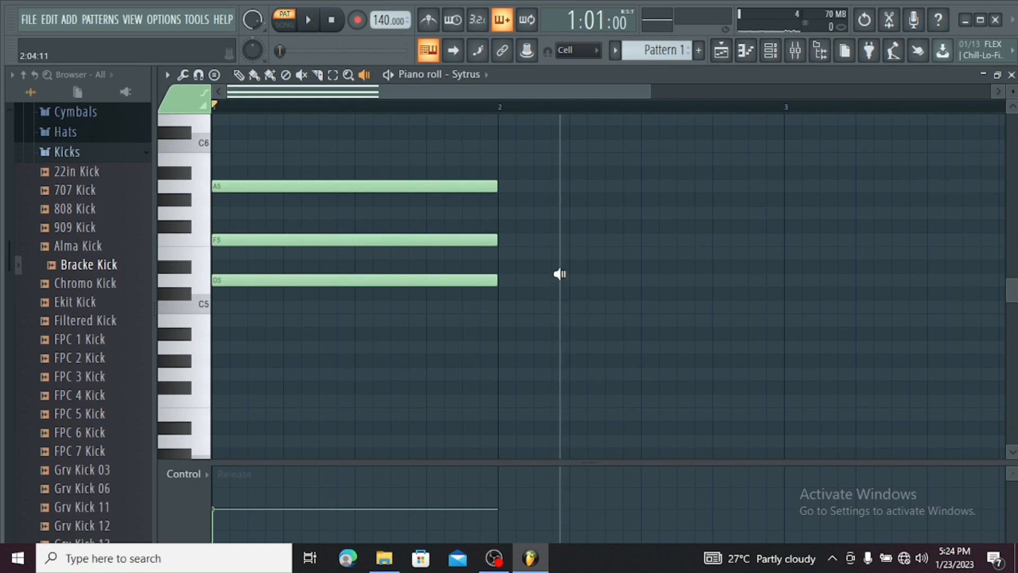
mouse_move(559, 274)
mouse_down()
mouse_move(497, 277)
mouse_move(550, 286)
mouse_up()
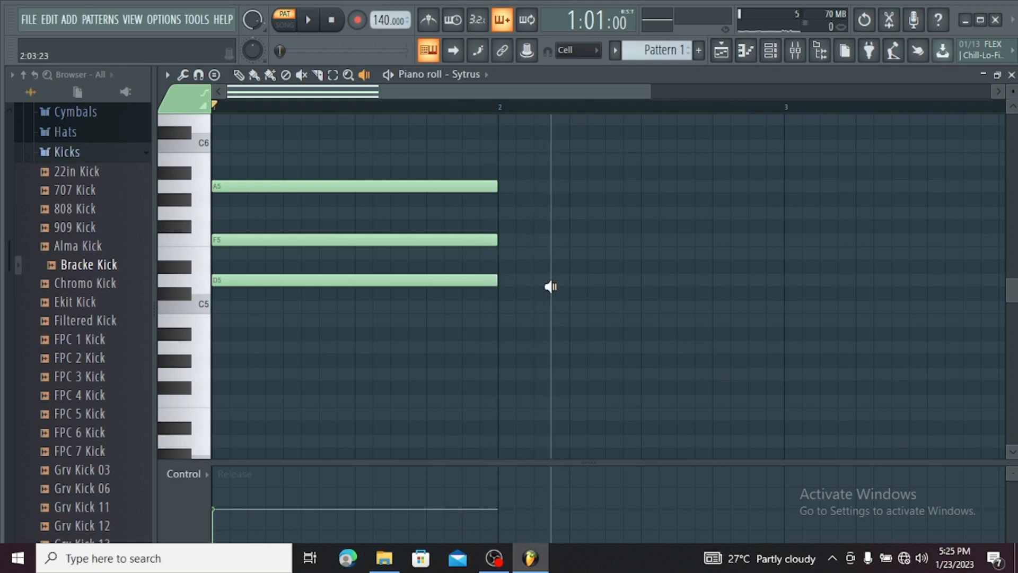
drag(550, 287, 556, 293)
With the Draw tool, try short notes at A4 in bar 1 and C#5 at the start of bar 2, deleting each.
key(p)
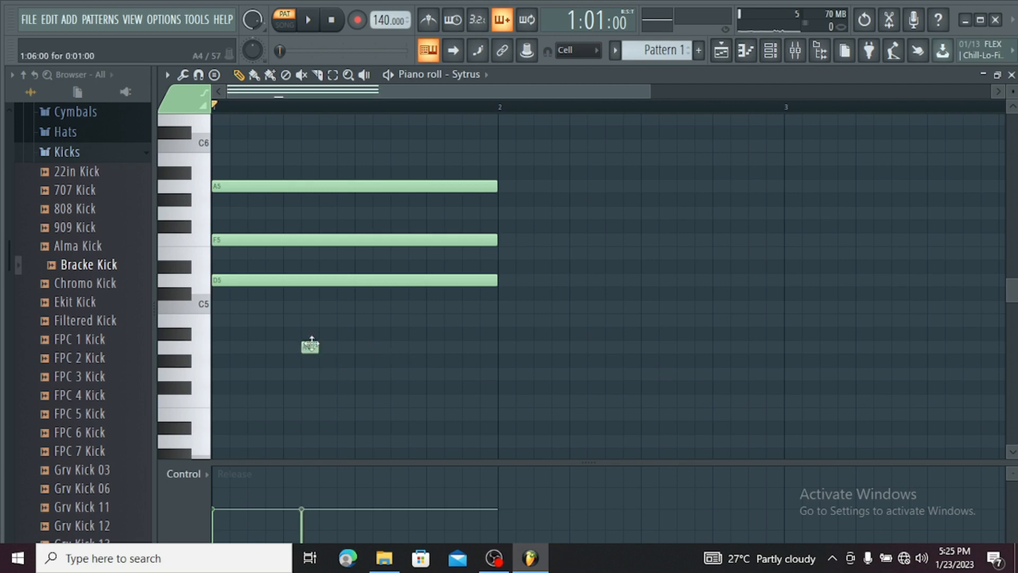
click(312, 348)
right_click(311, 348)
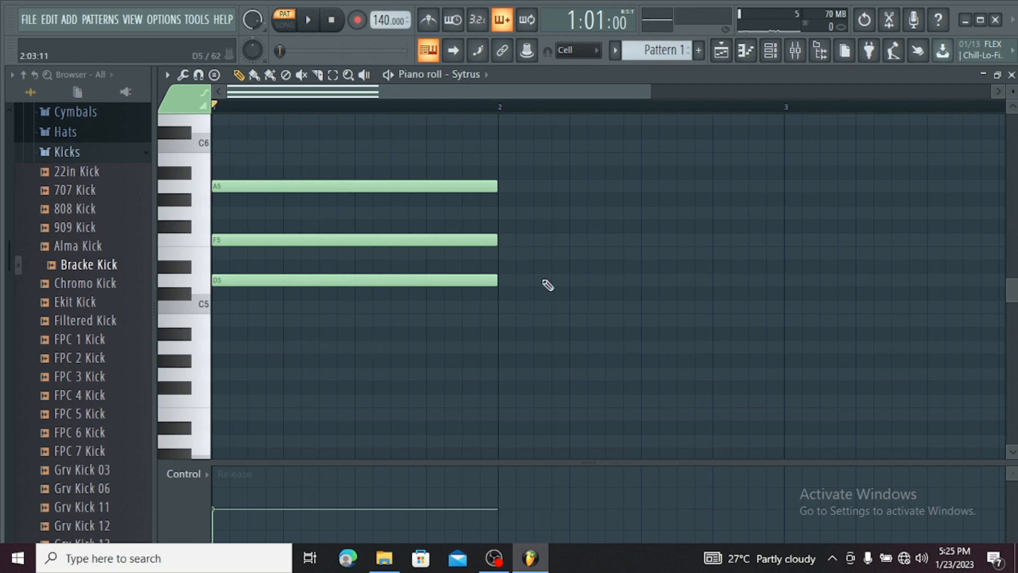
click(506, 290)
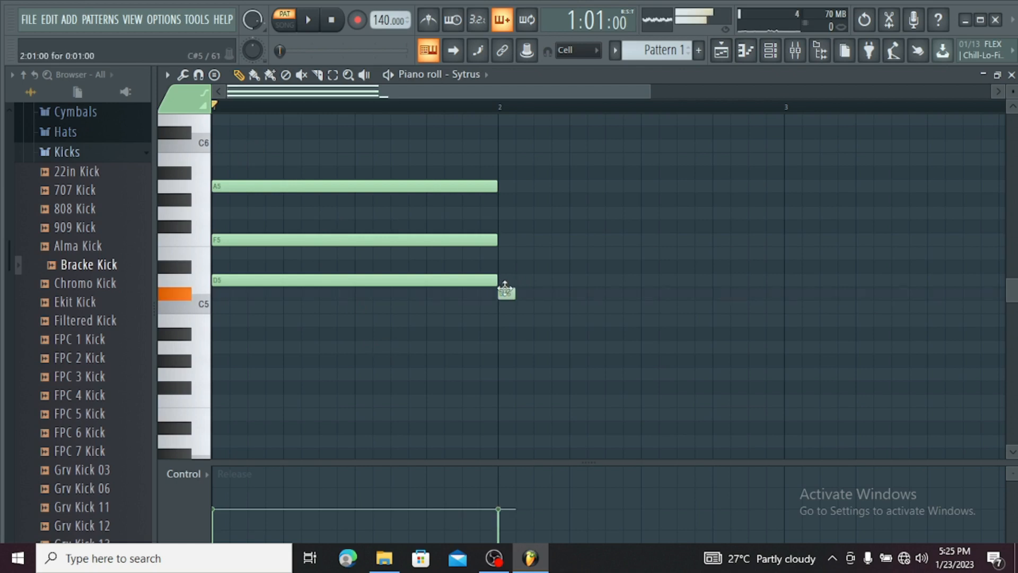
right_click(504, 290)
Try drawing three short D5 notes in a row from the start of bar 2, and delete them all.
click(501, 280)
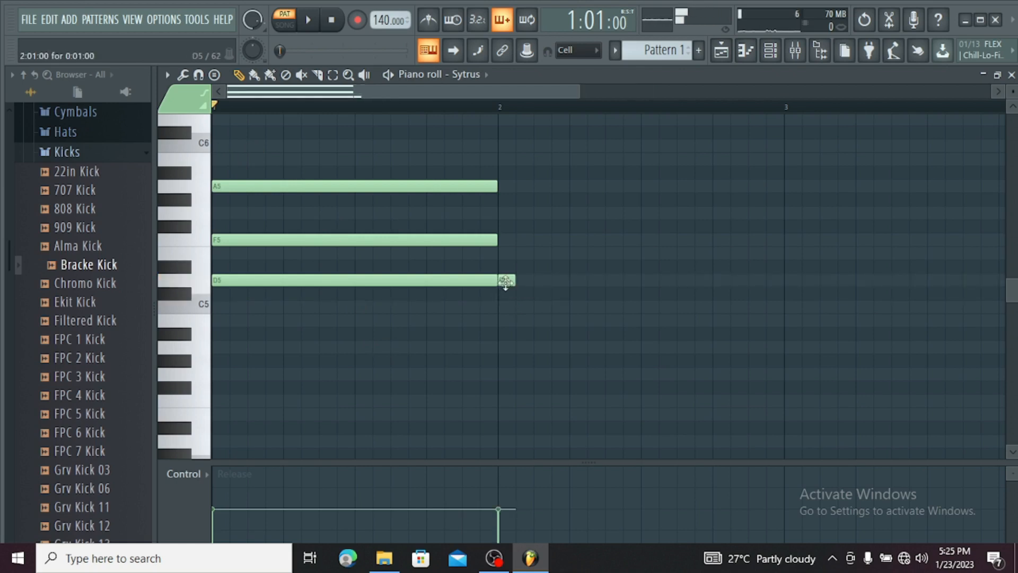
click(520, 281)
click(536, 282)
right_click(537, 281)
right_click(523, 281)
right_click(506, 283)
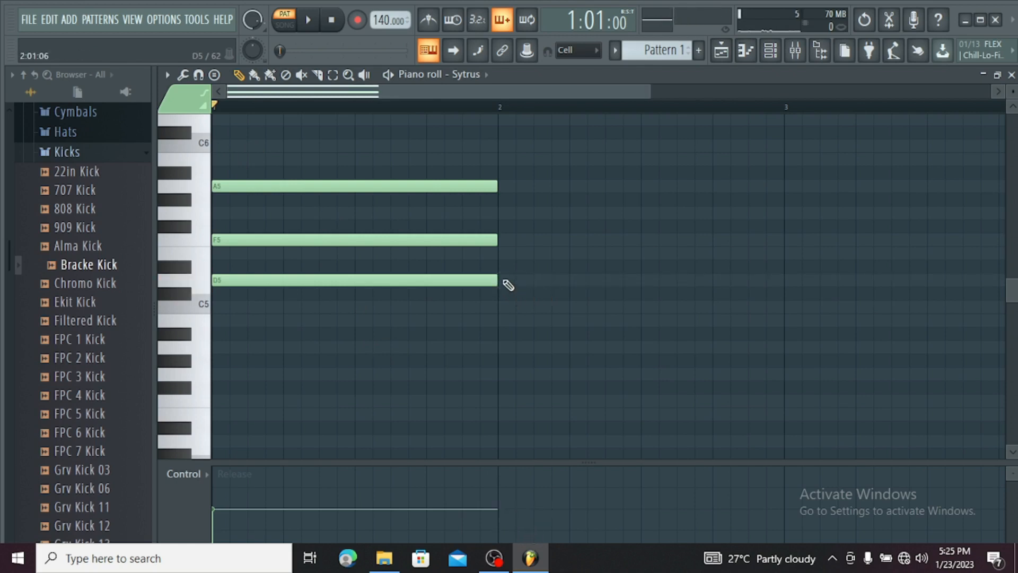
Try two spaced short D5 notes and a short C5 note at the beginning of bar 2, deleting them again.
click(507, 282)
click(540, 281)
right_click(540, 282)
right_click(511, 281)
click(503, 308)
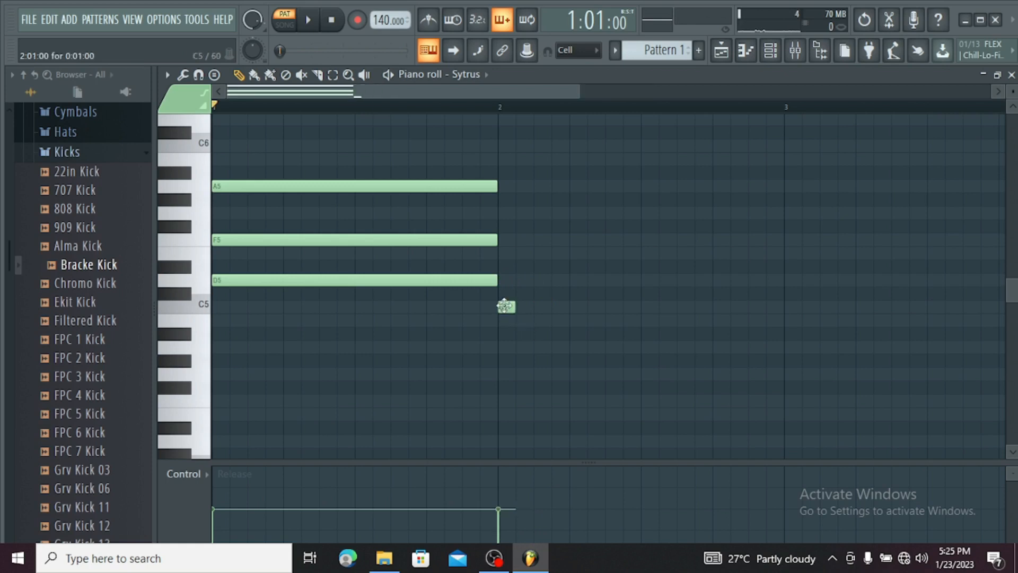
right_click(506, 307)
Demonstrate adding and erasing single notes in bar 1 and a short C5 note at the start of bar 2.
click(397, 240)
click(400, 229)
right_click(422, 227)
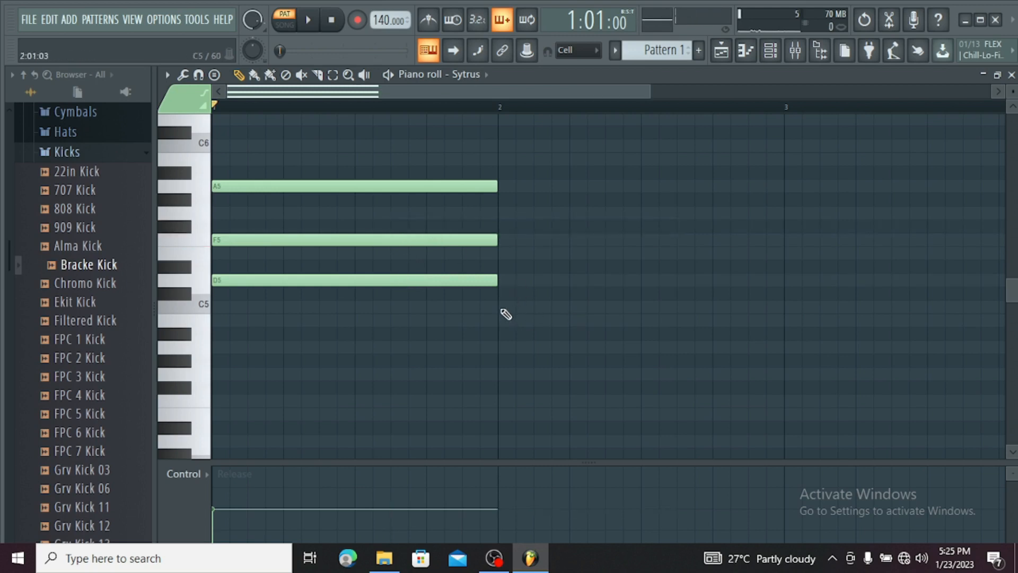
click(505, 308)
right_click(521, 307)
click(505, 307)
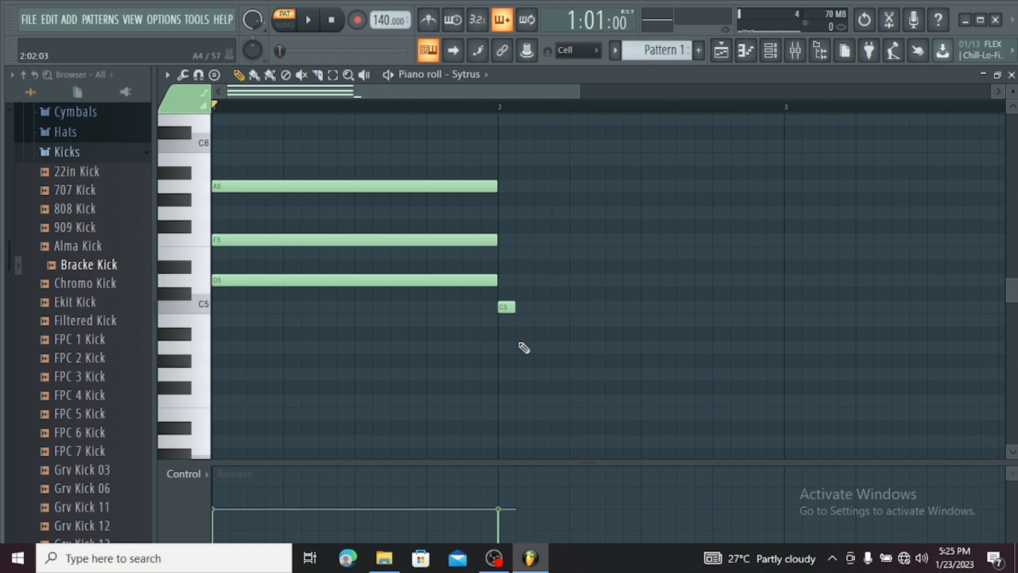
right_click(505, 308)
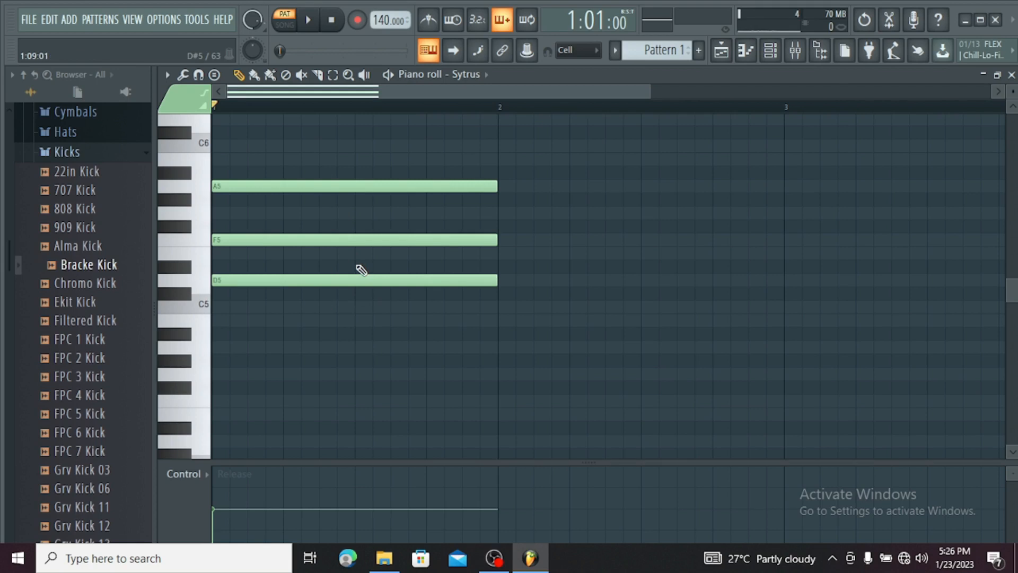
Select the three chord notes in bar 1 and duplicate them three times to fill bars 2 to 4.
key(e)
drag(368, 149, 427, 364)
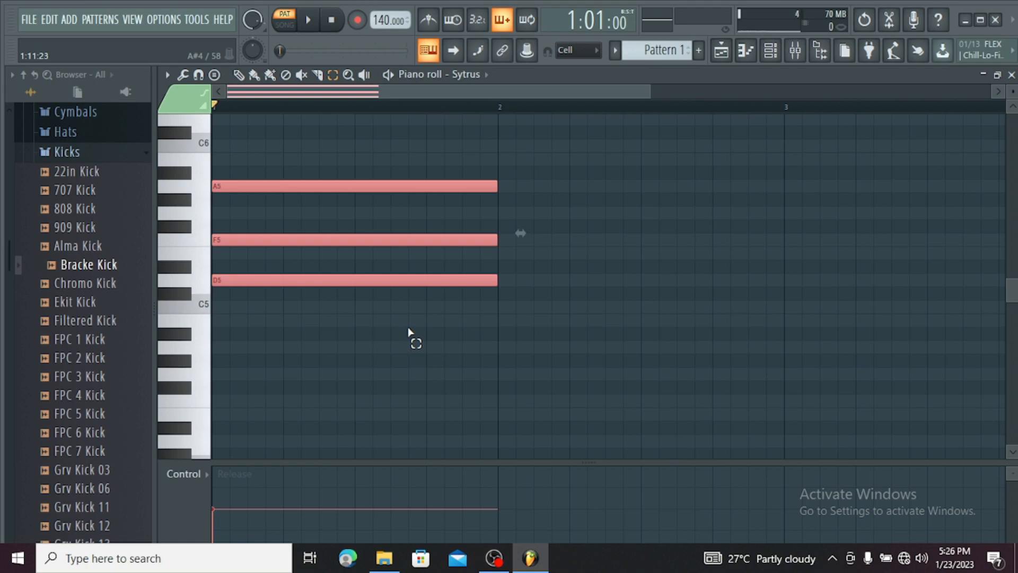
key(ctrl+b)
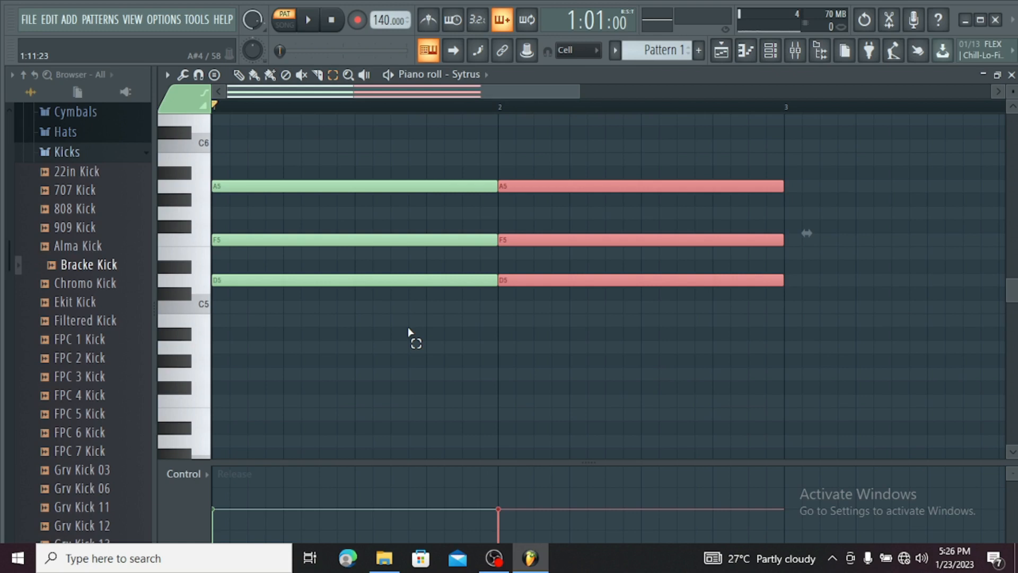
key(ctrl+b)
key(ctrl+b)
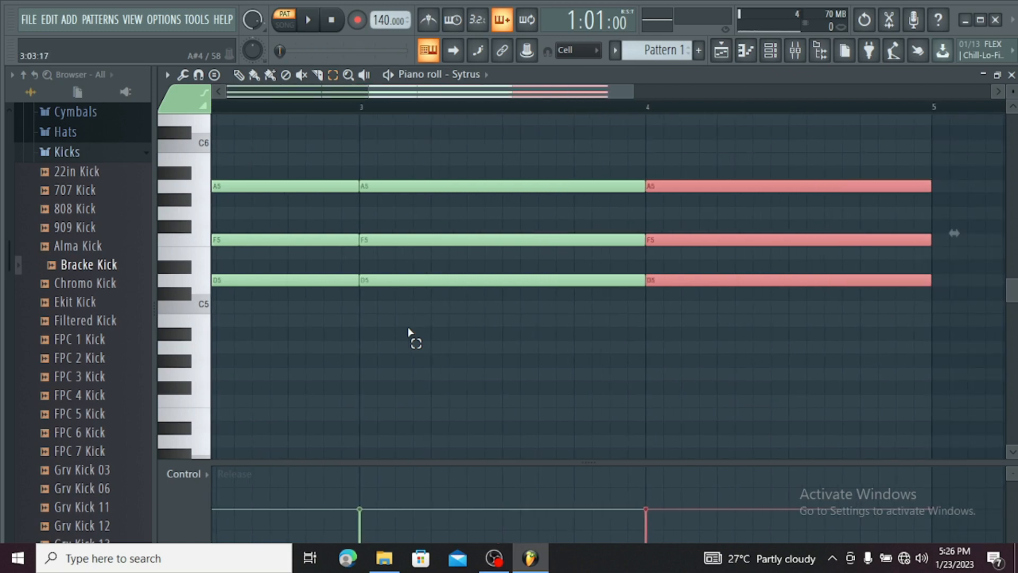
Remove the duplicated chord from bar 4, leaving the chords in bars 1 to 3.
key(ctrl+z)
key(ctrl+z)
key(ctrl+z)
key(ctrl+z)
key(ctrl+z)
key(ctrl+z)
key(Delete)
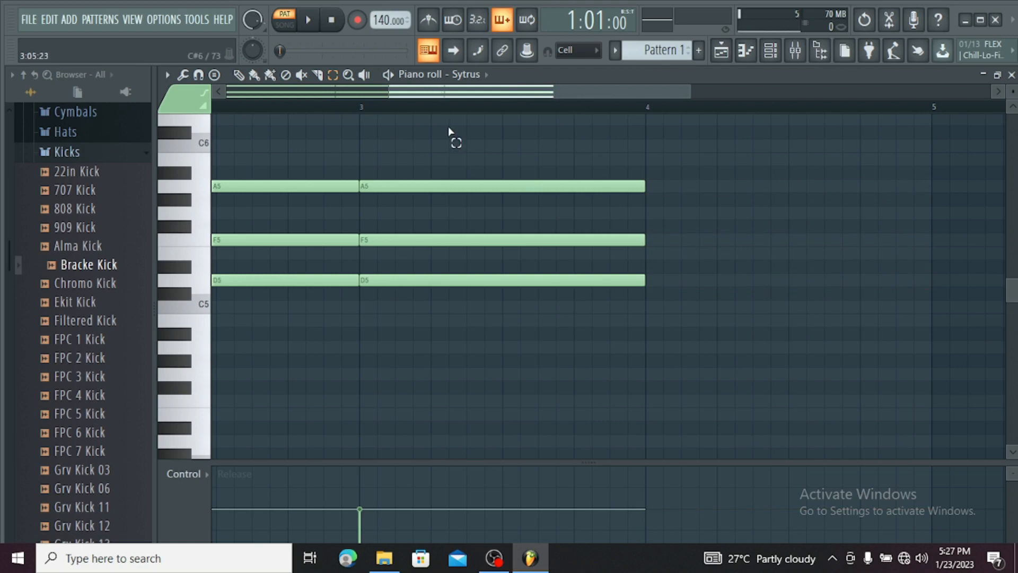
Select all the chord notes in the pattern and clear the selection.
key(ctrl+a)
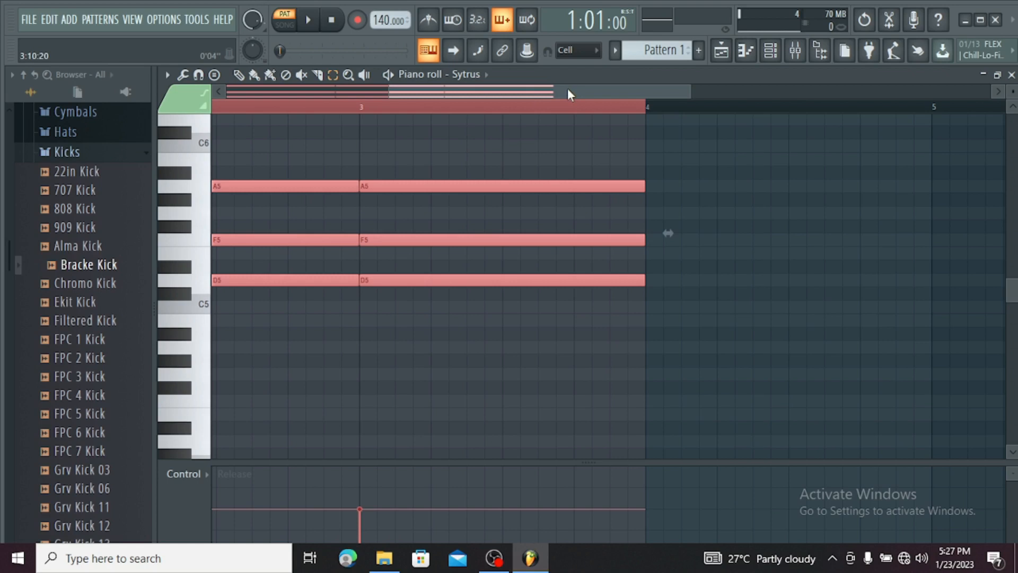
key(ctrl+d)
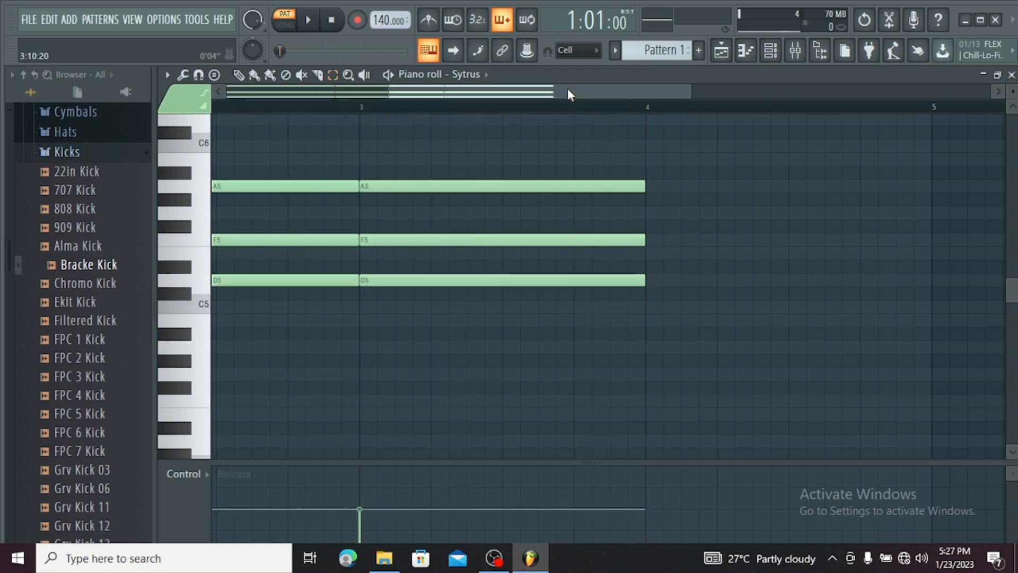
drag(387, 91, 314, 110)
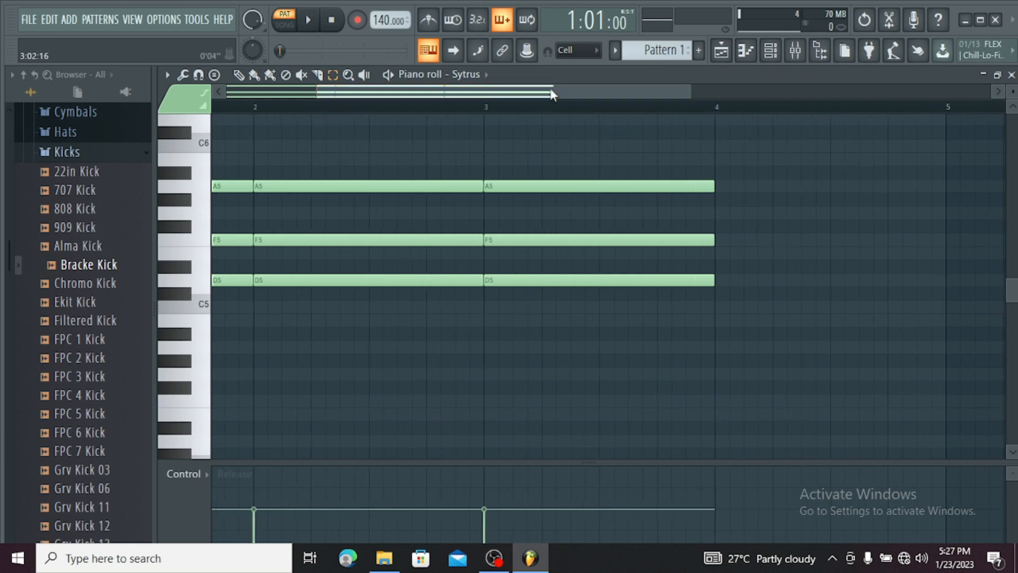
drag(542, 94, 425, 98)
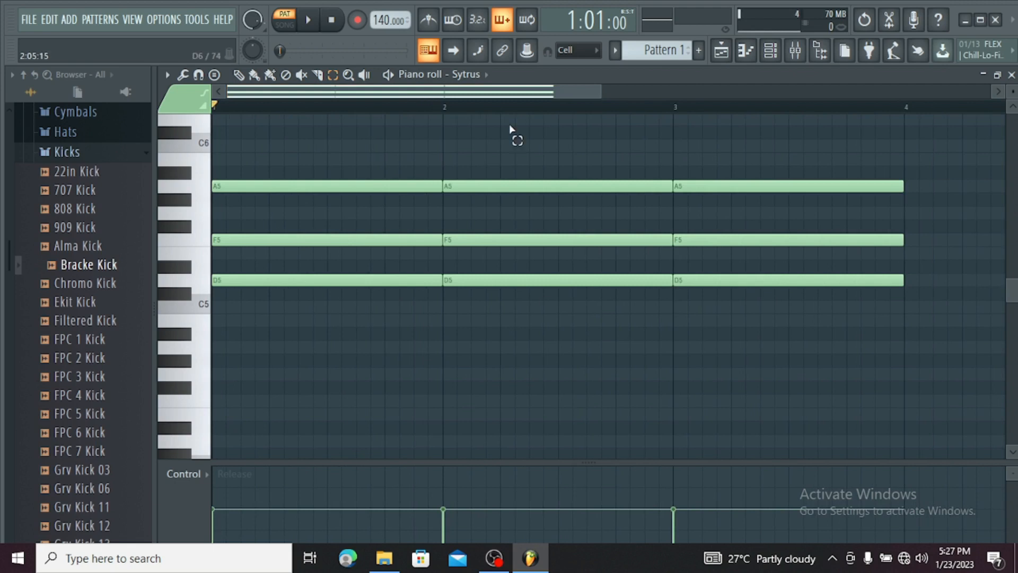
Examine the piano roll's chord and scale stamps and its snap-to-grid options without choosing any.
key(p)
click(214, 75)
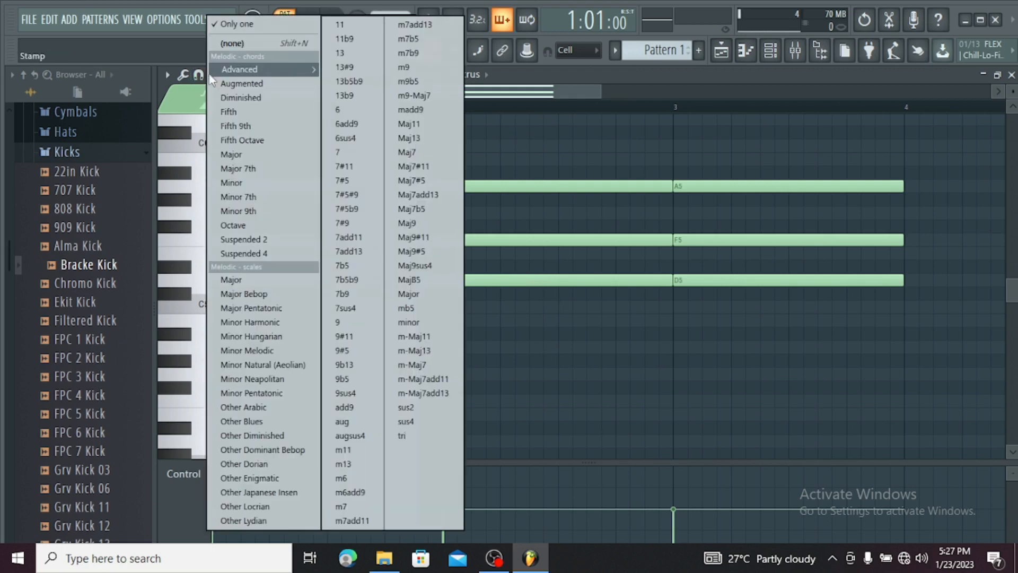
click(157, 83)
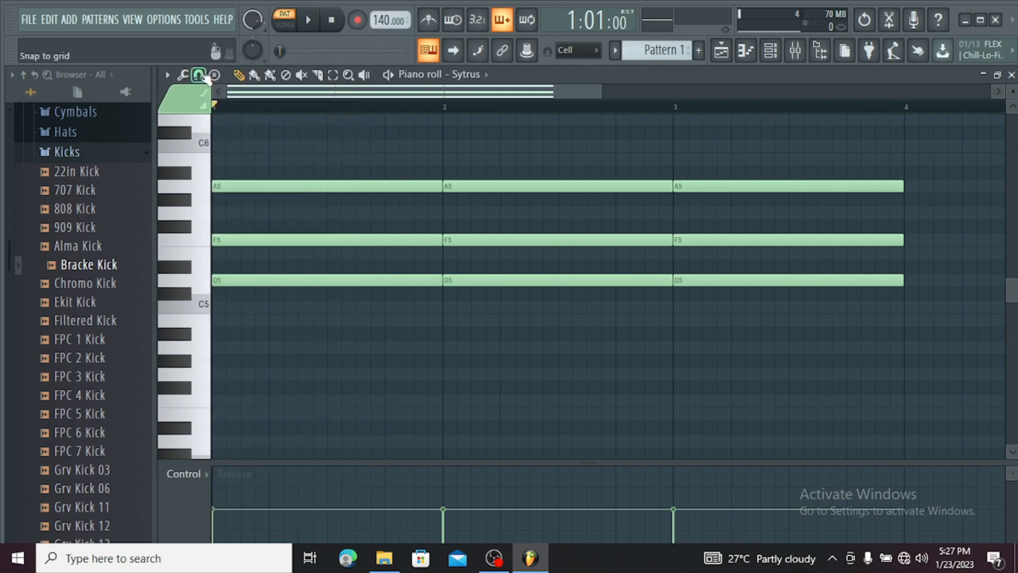
click(198, 75)
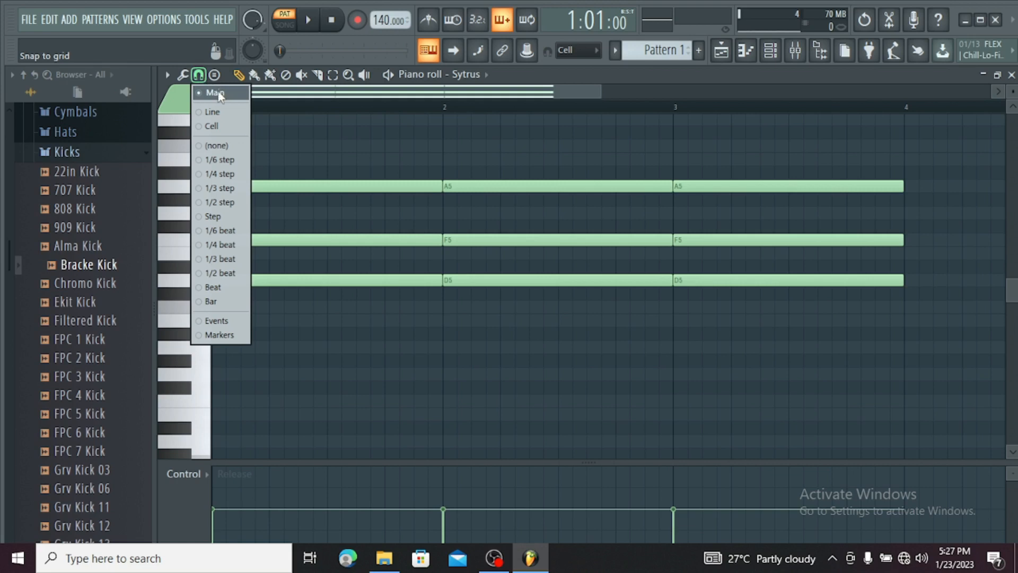
click(314, 132)
right_click(315, 132)
Delete all the A5, F5 and D5 chord notes from bars 1, 2 and 3.
right_click(299, 186)
right_click(310, 240)
right_click(319, 280)
right_click(631, 186)
right_click(631, 240)
right_click(631, 280)
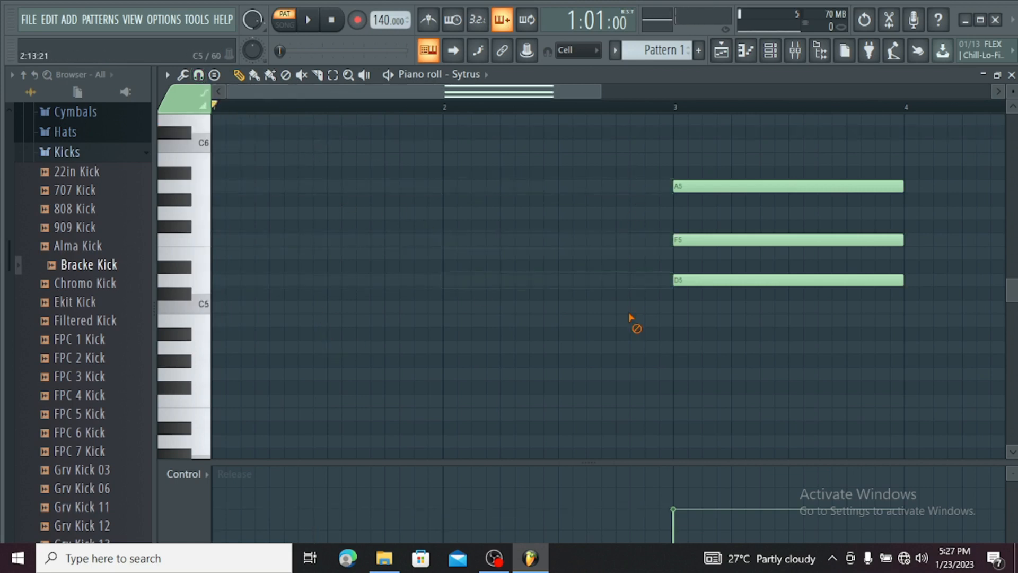
right_click(776, 186)
right_click(780, 240)
right_click(782, 280)
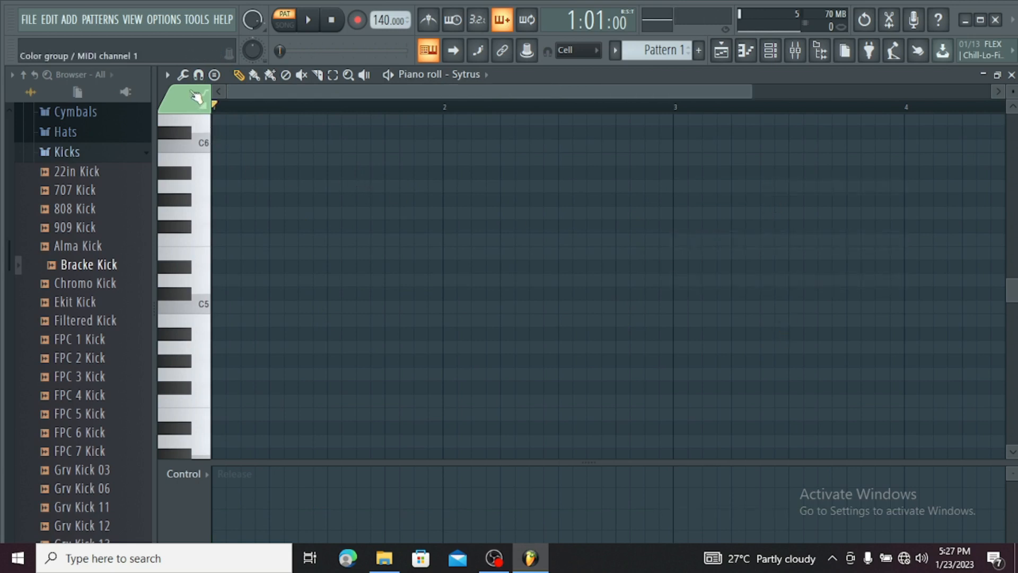
Try the piano roll's snap-to-grid settings Line, Cell, (none) and 1/6 step one after another.
click(200, 76)
click(200, 76)
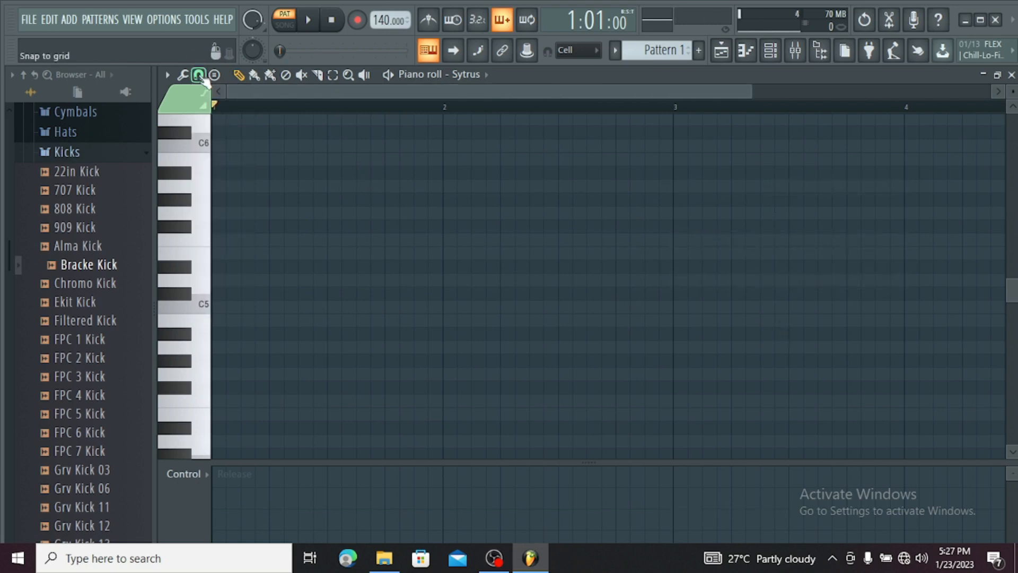
click(199, 75)
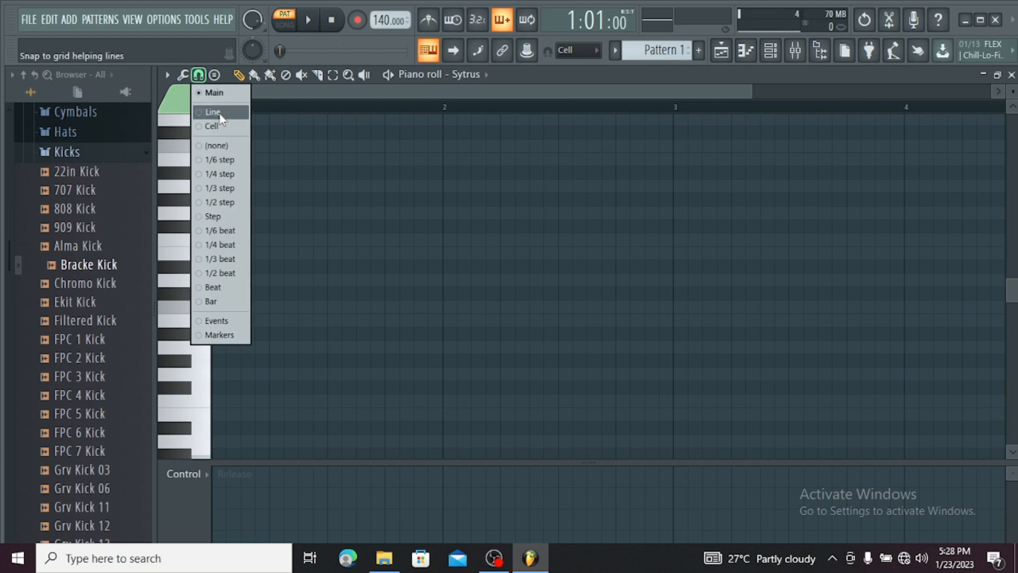
click(215, 112)
click(200, 75)
click(214, 123)
click(199, 75)
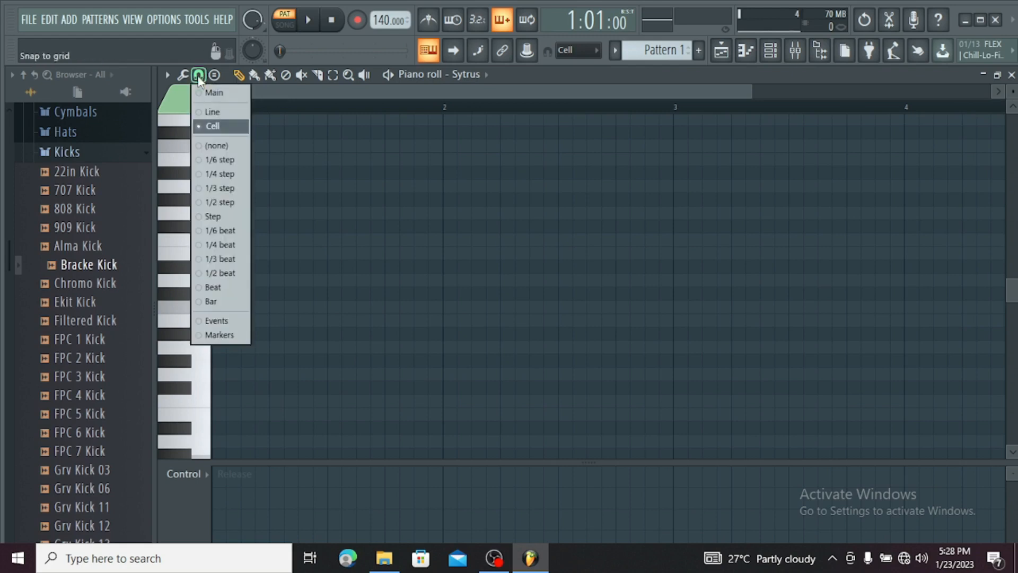
click(219, 142)
click(198, 75)
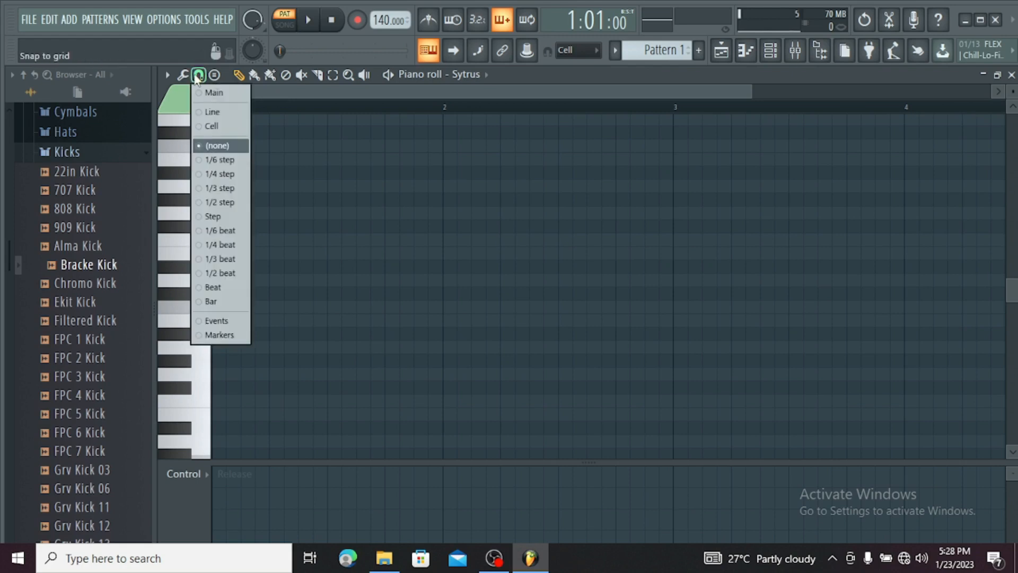
click(220, 160)
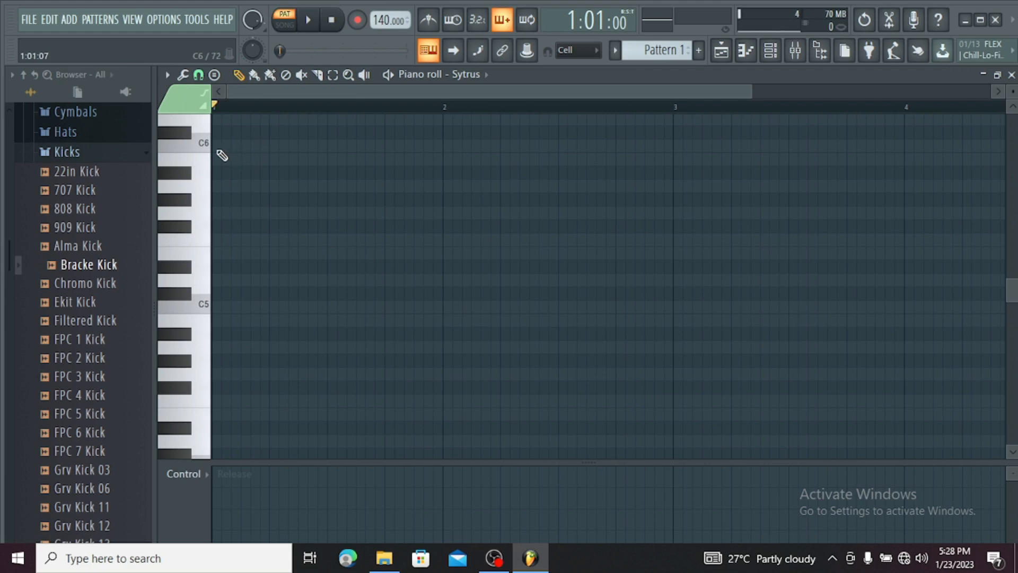
Try the piano roll's snap-to-grid settings 1/4 step, 1/3 step, 1/2 step and Step one after another.
drag(747, 83, 343, 99)
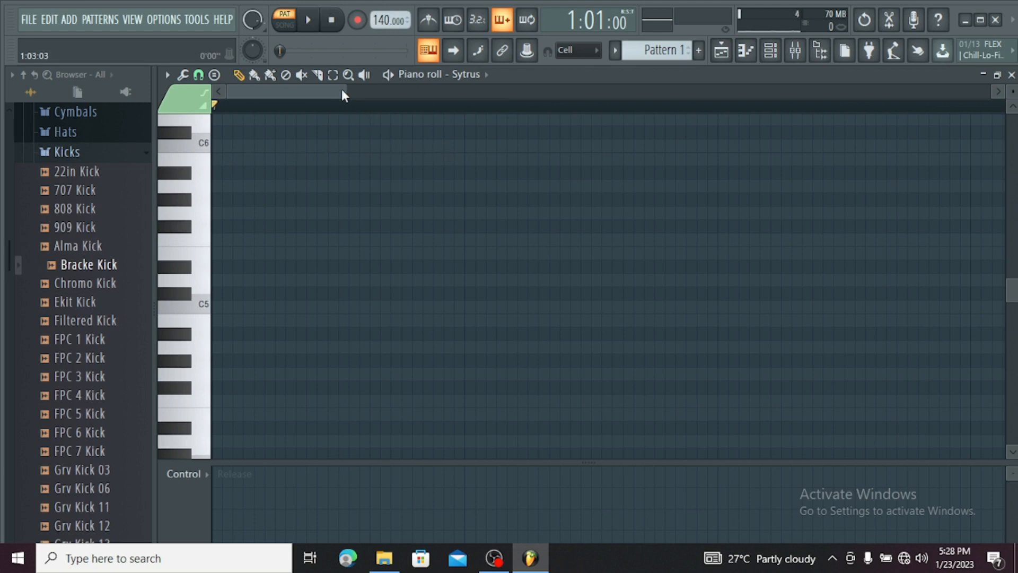
drag(347, 92, 862, 114)
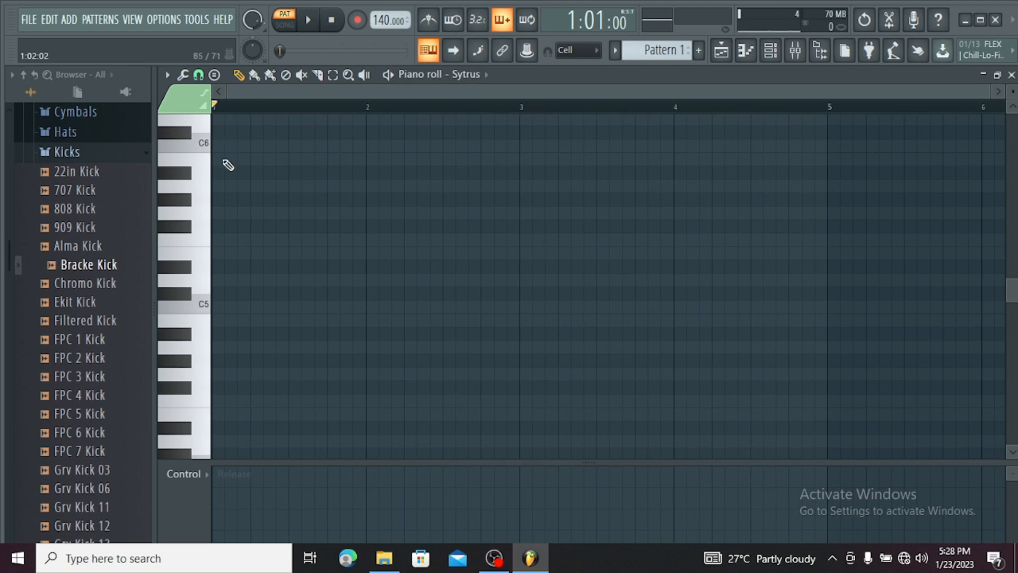
click(199, 74)
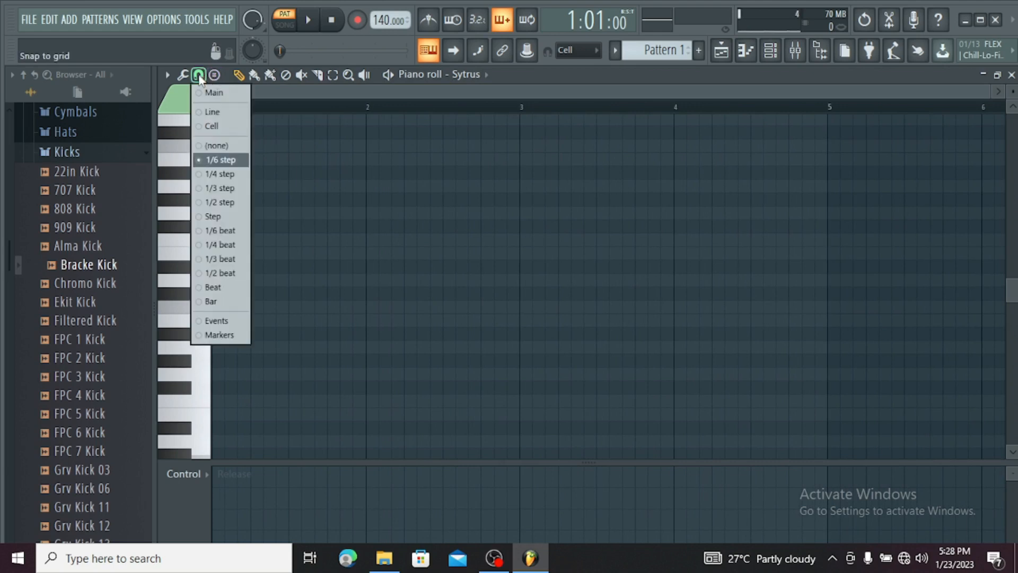
click(228, 175)
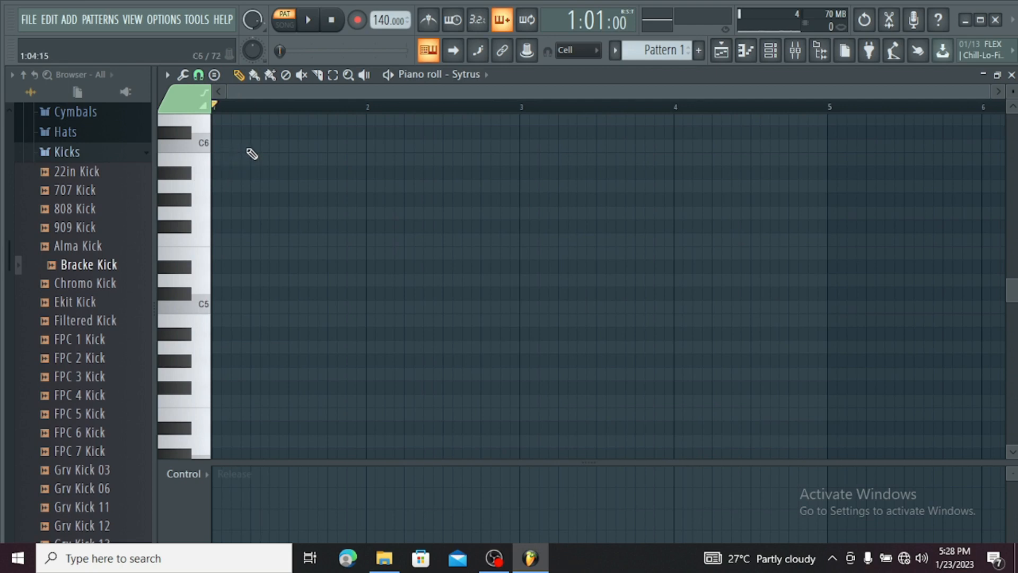
click(199, 76)
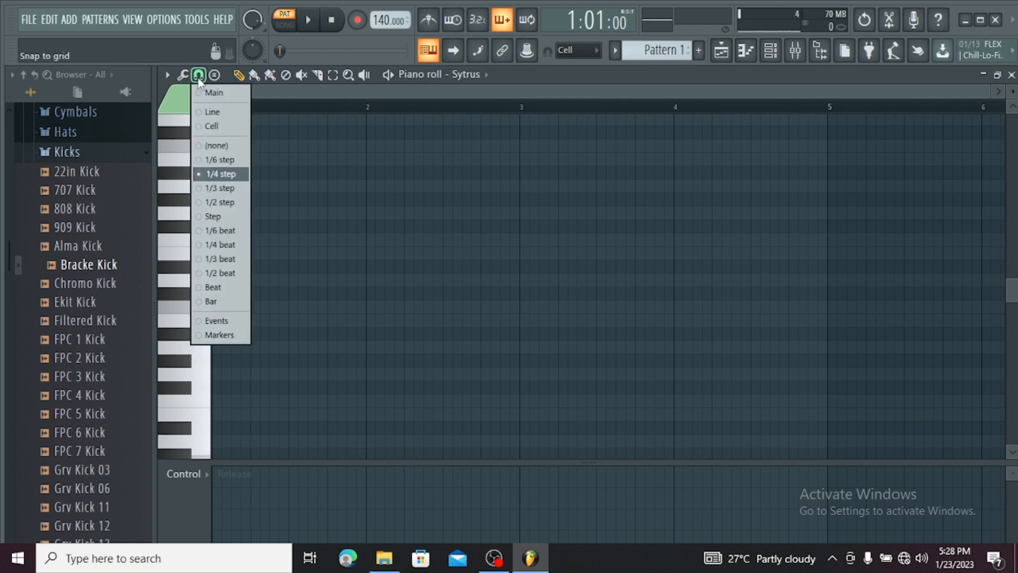
click(217, 189)
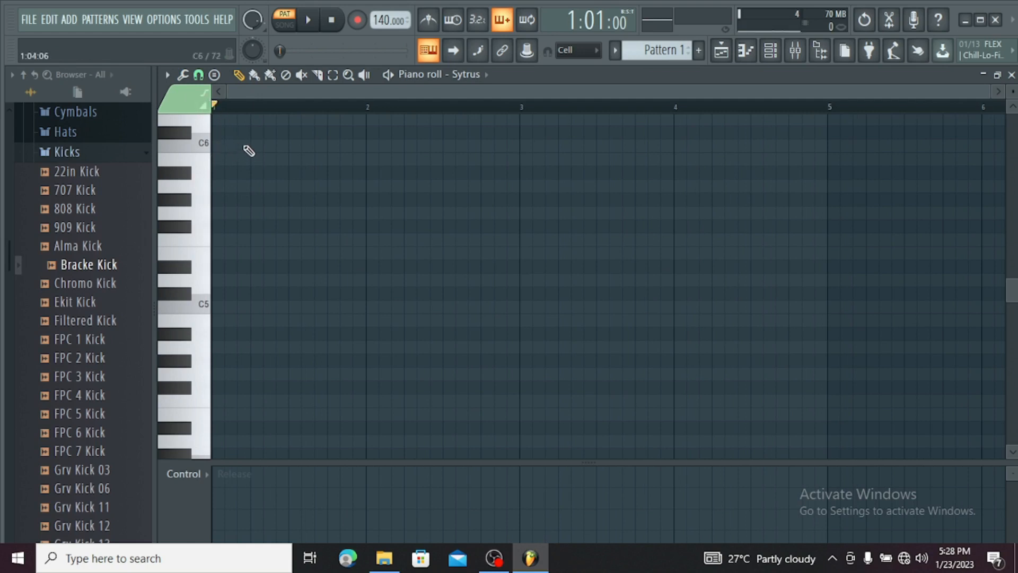
click(198, 75)
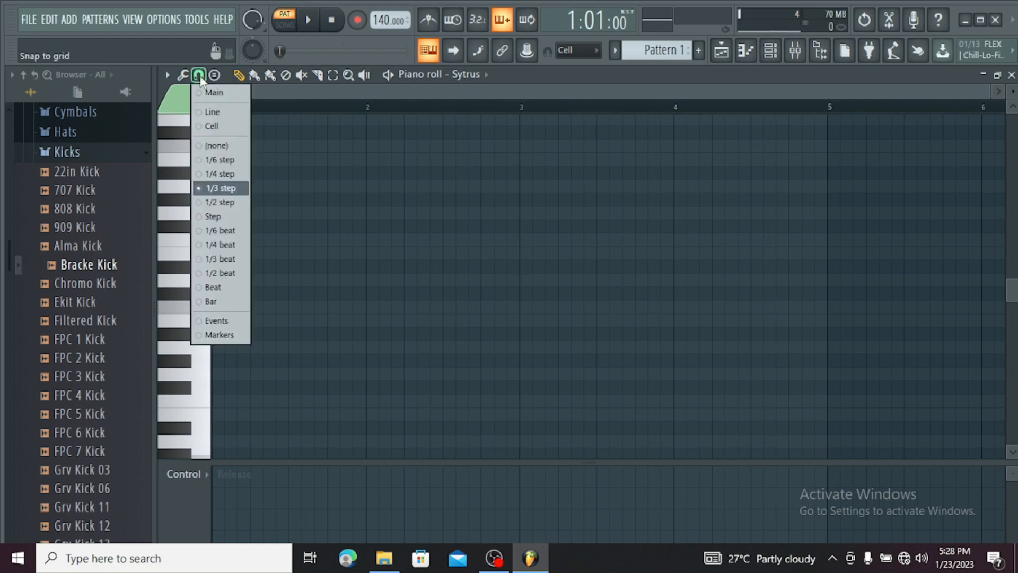
click(222, 203)
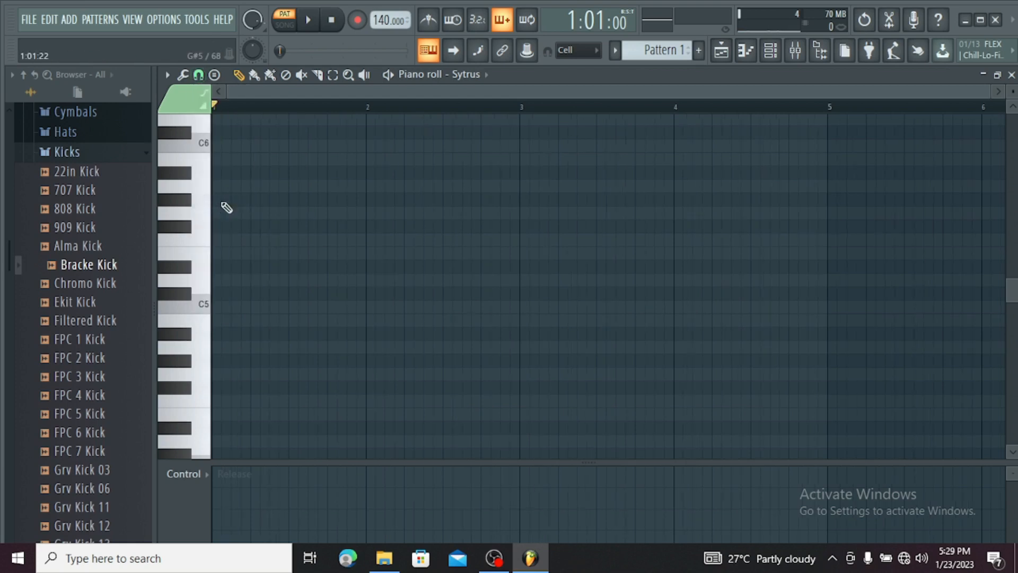
click(199, 75)
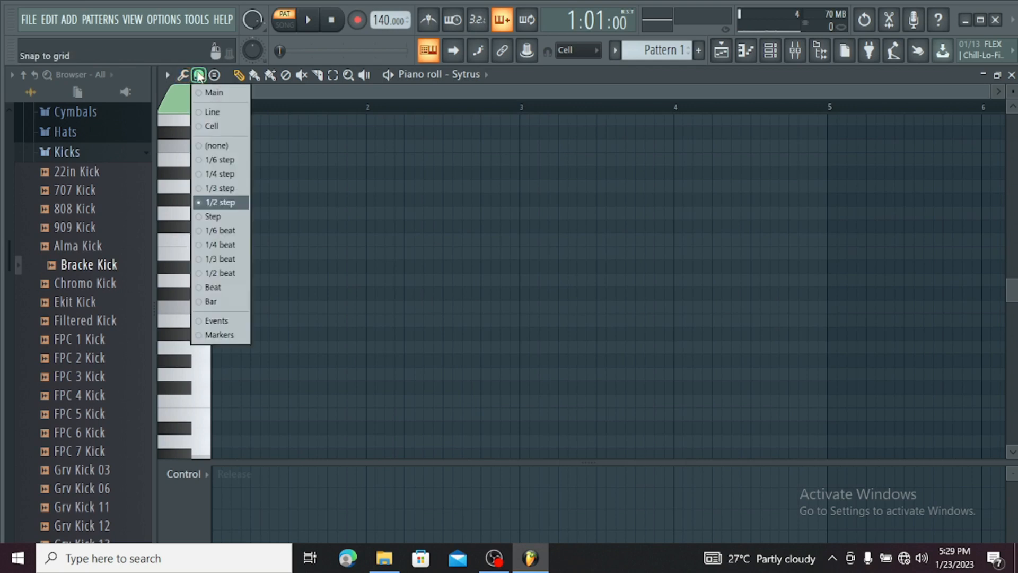
click(221, 215)
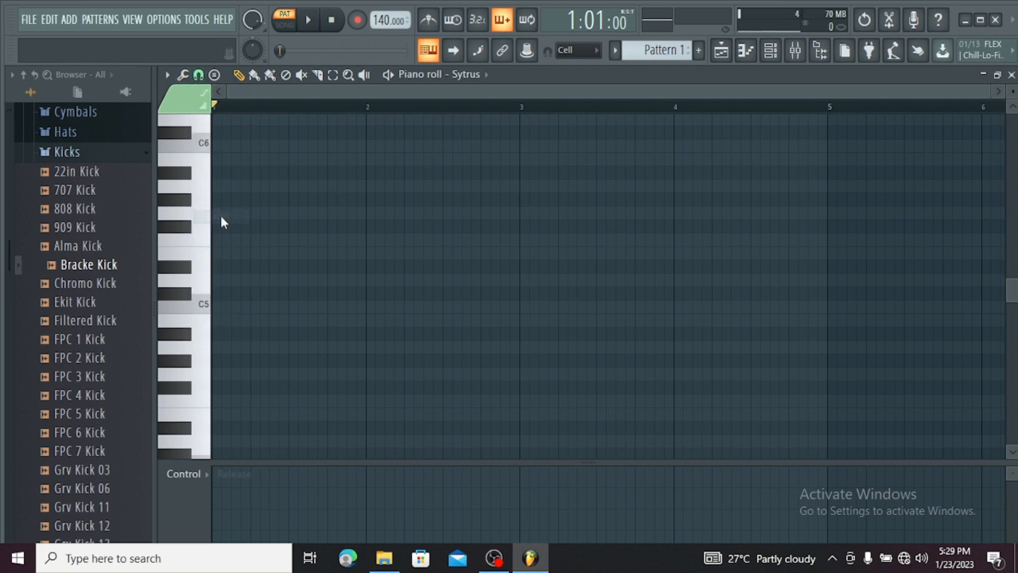
Set snap to grid to Beat and draw an A5 note one beat long at the start of bar 1.
click(200, 75)
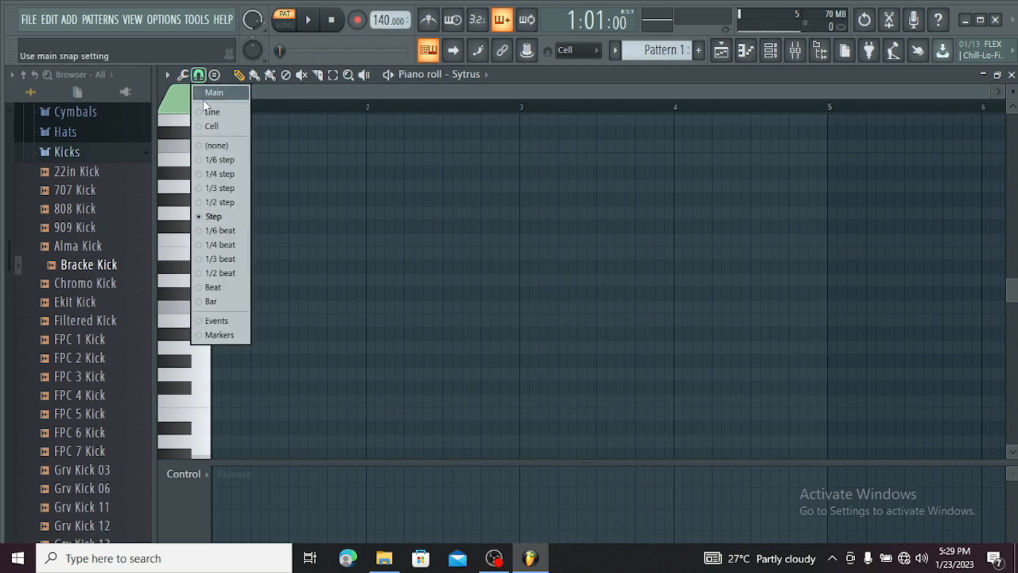
click(221, 287)
click(222, 186)
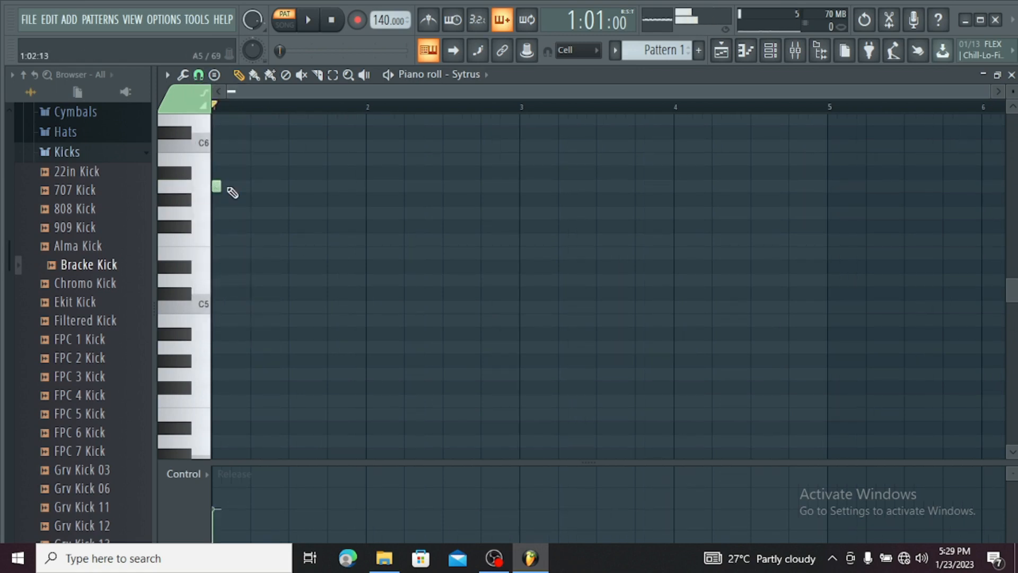
drag(221, 186, 244, 200)
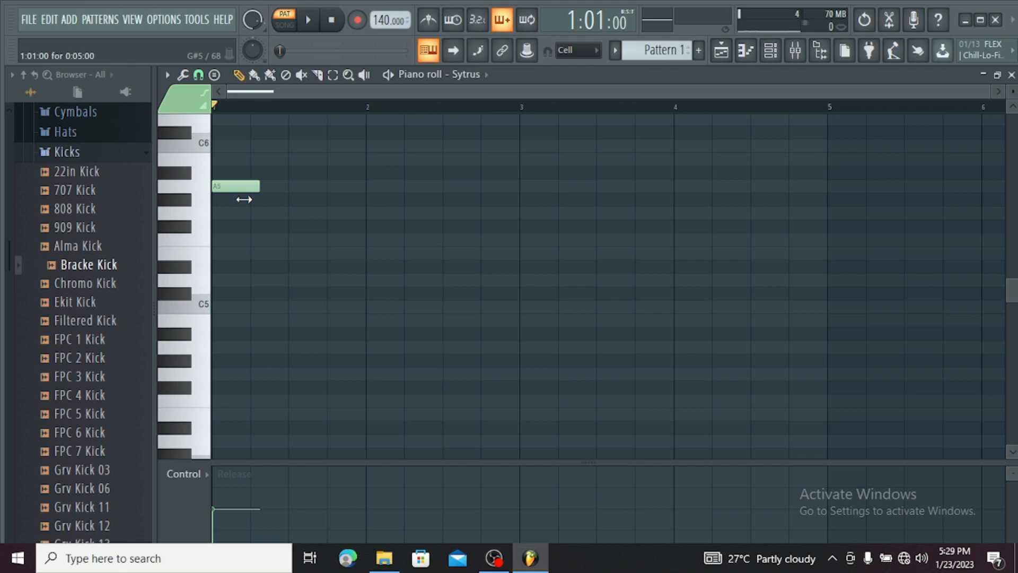
drag(244, 199, 249, 202)
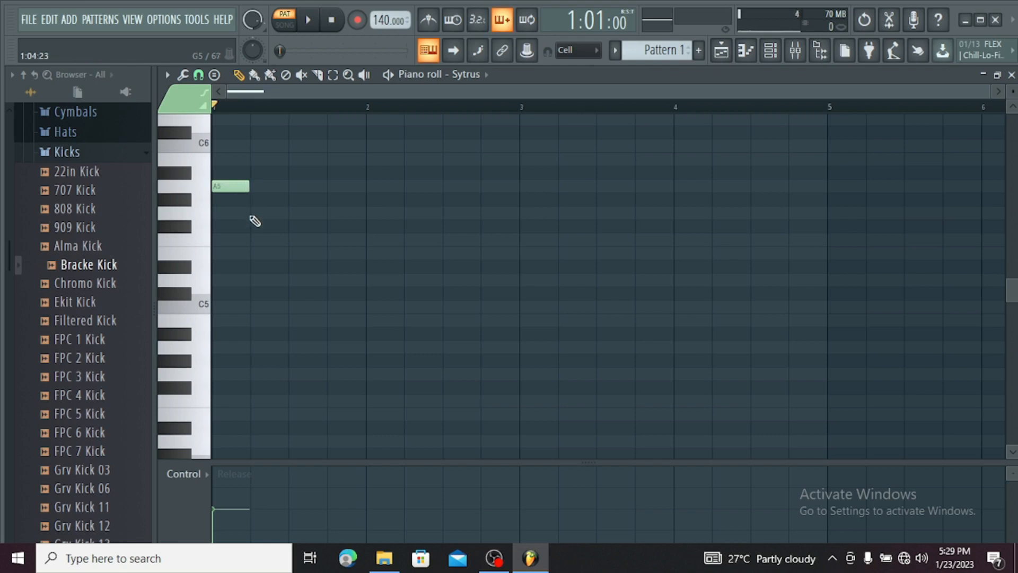
Place one-beat A5 notes on beat 3 of bar 1 and beats 1 and 3 of bar 2, and undo the last one.
click(289, 187)
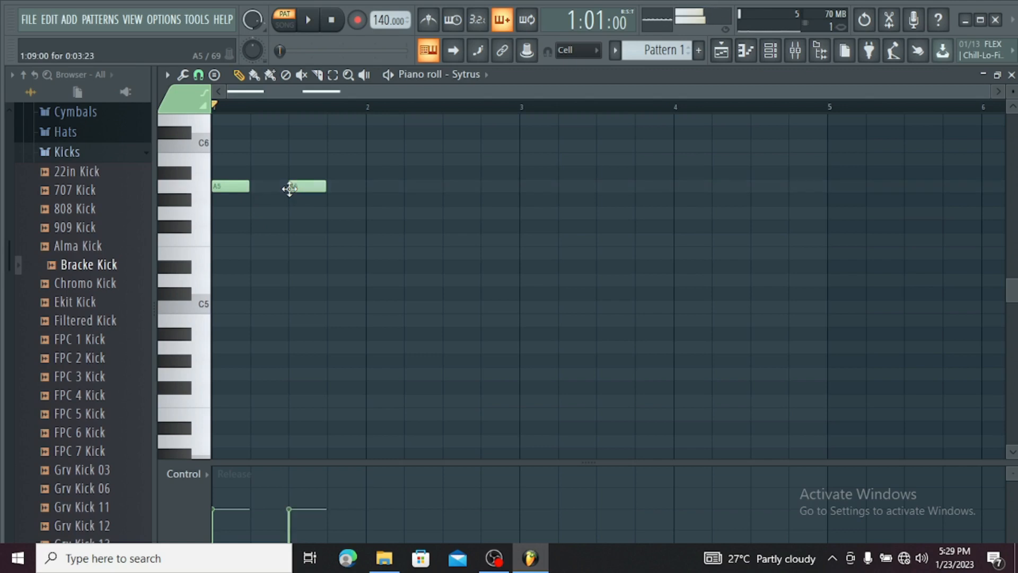
click(367, 189)
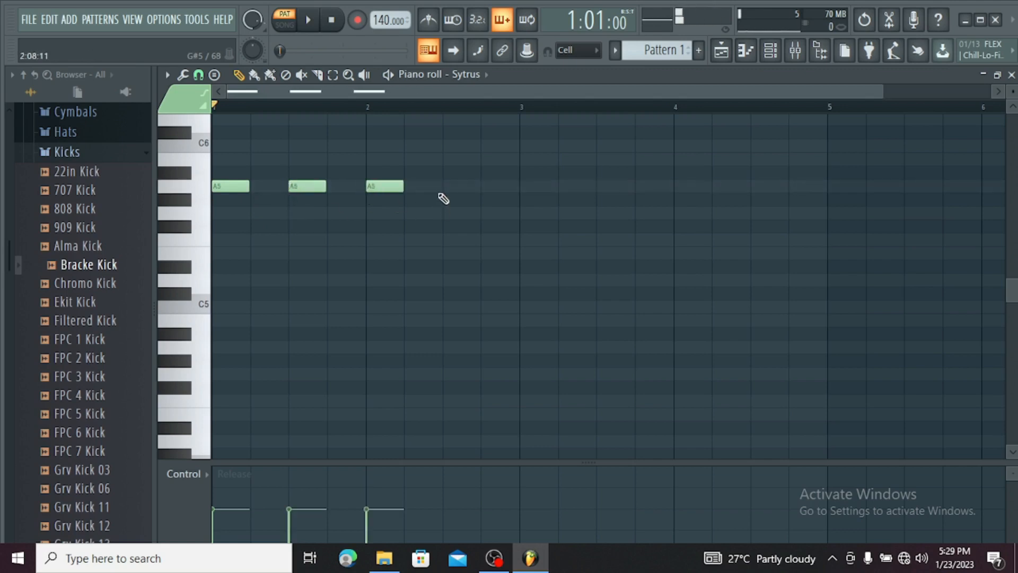
click(444, 187)
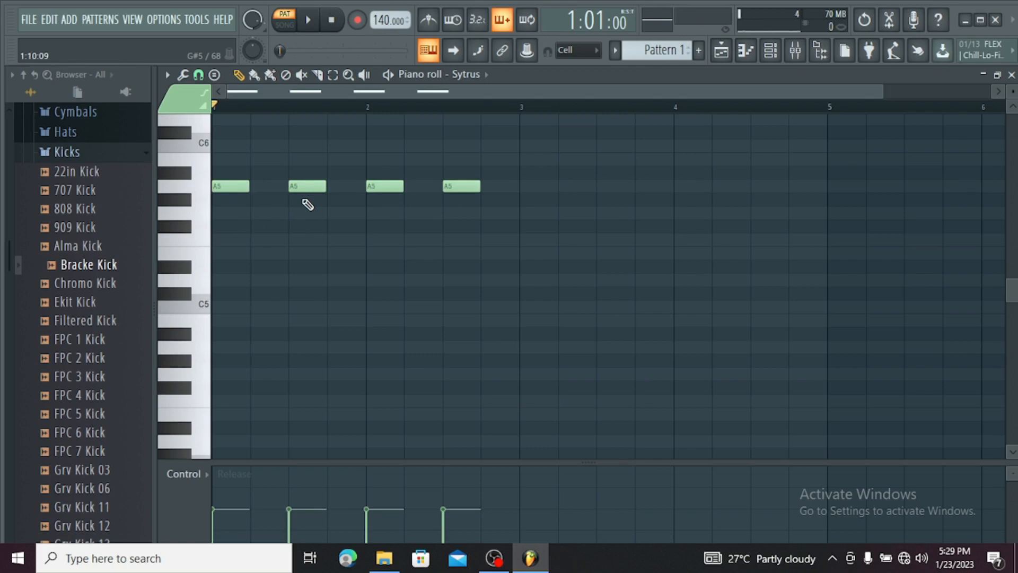
key(ctrl+z)
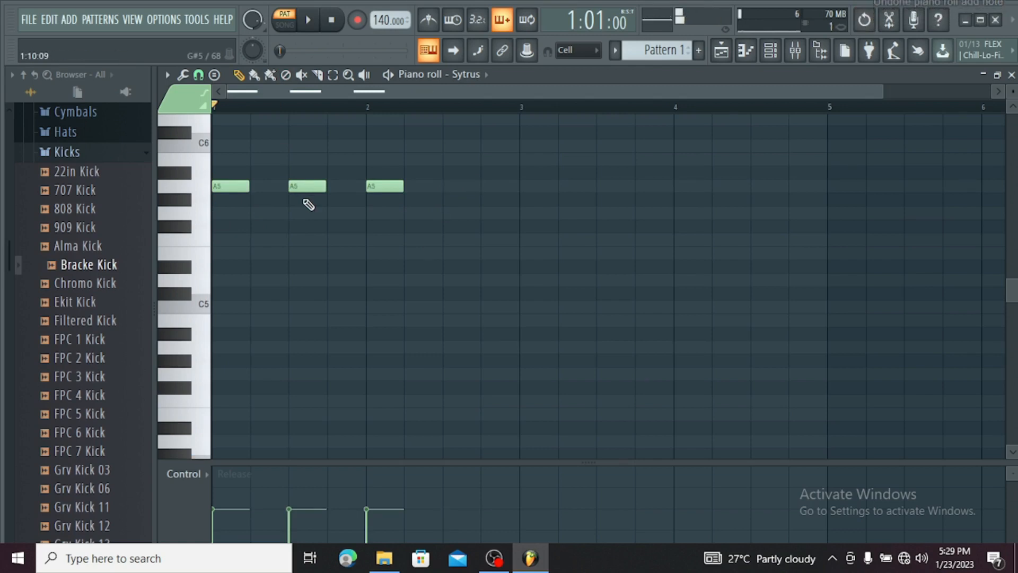
Delete the three A5 notes from bars 1 and 2.
right_click(385, 187)
right_click(308, 187)
right_click(231, 187)
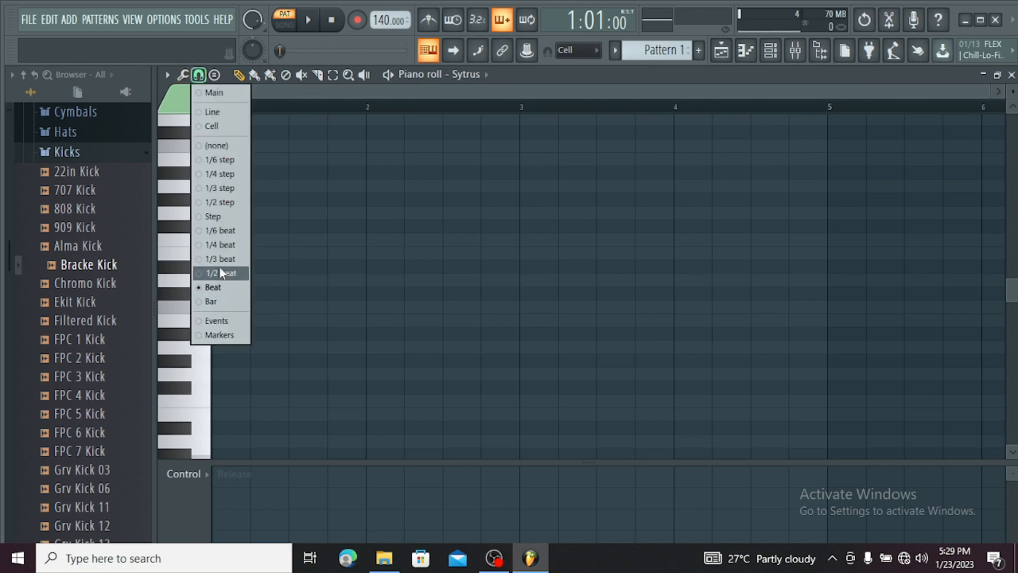
Set snap to grid to Bar and draw a D5 note stretched to the full length of bar 1.
click(230, 301)
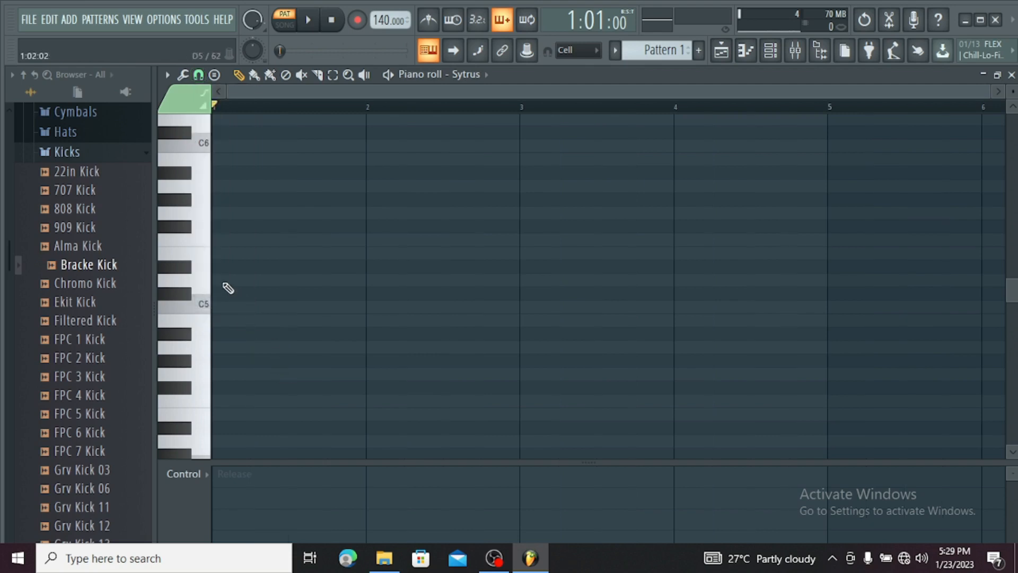
click(226, 282)
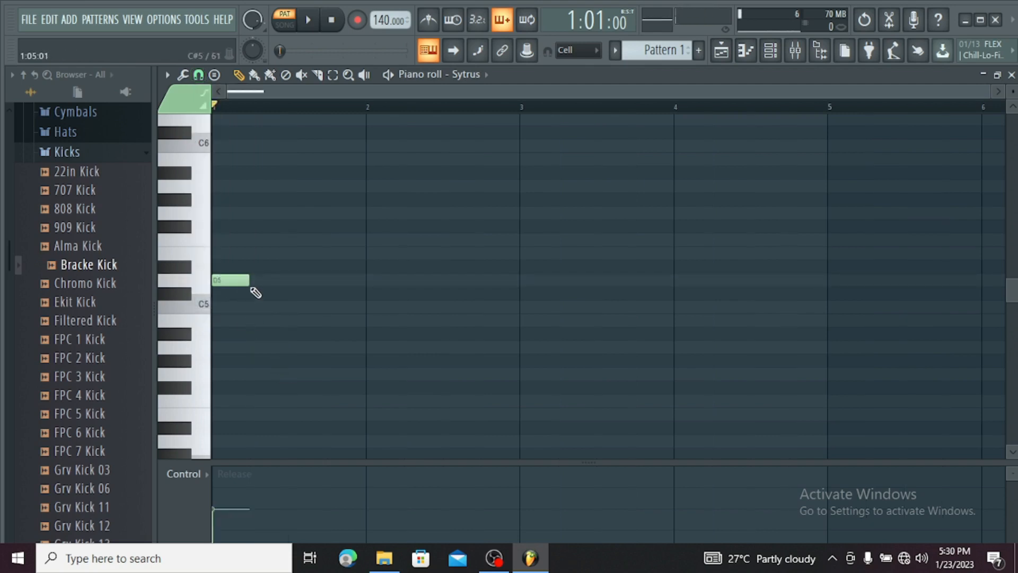
drag(248, 280, 363, 302)
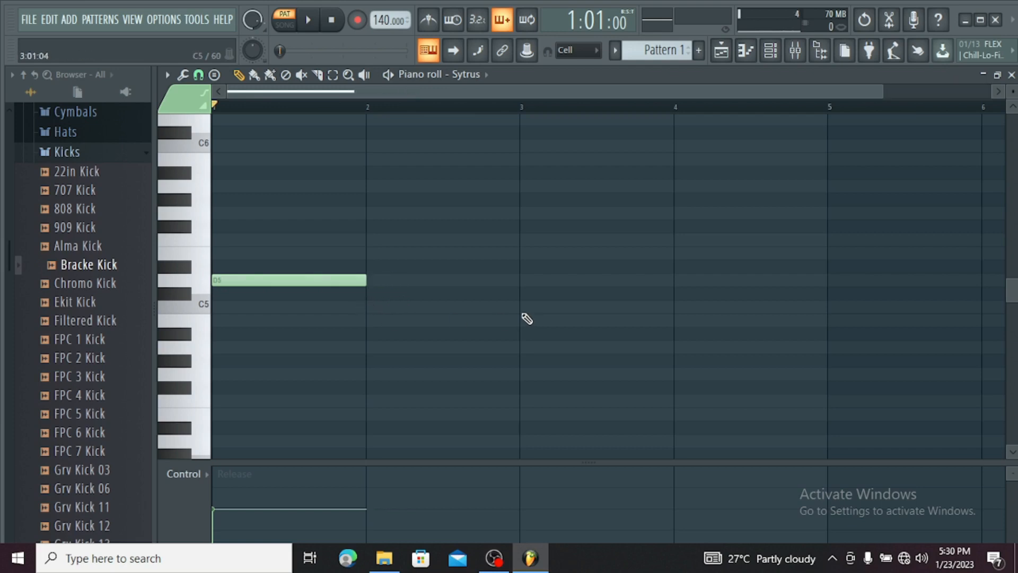
mouse_move(366, 280)
mouse_down()
mouse_move(348, 284)
mouse_move(386, 298)
mouse_move(352, 297)
mouse_move(762, 298)
mouse_move(827, 309)
mouse_move(401, 320)
mouse_move(269, 309)
mouse_move(367, 300)
mouse_up()
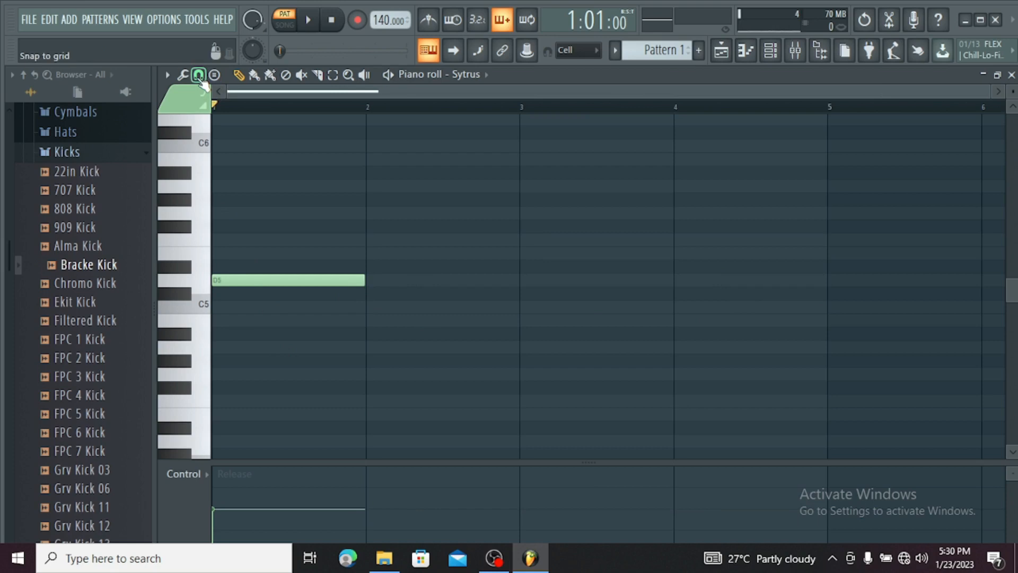
Collapse the Kicks folder in the browser and set the piano roll's snap to grid to Main.
click(88, 152)
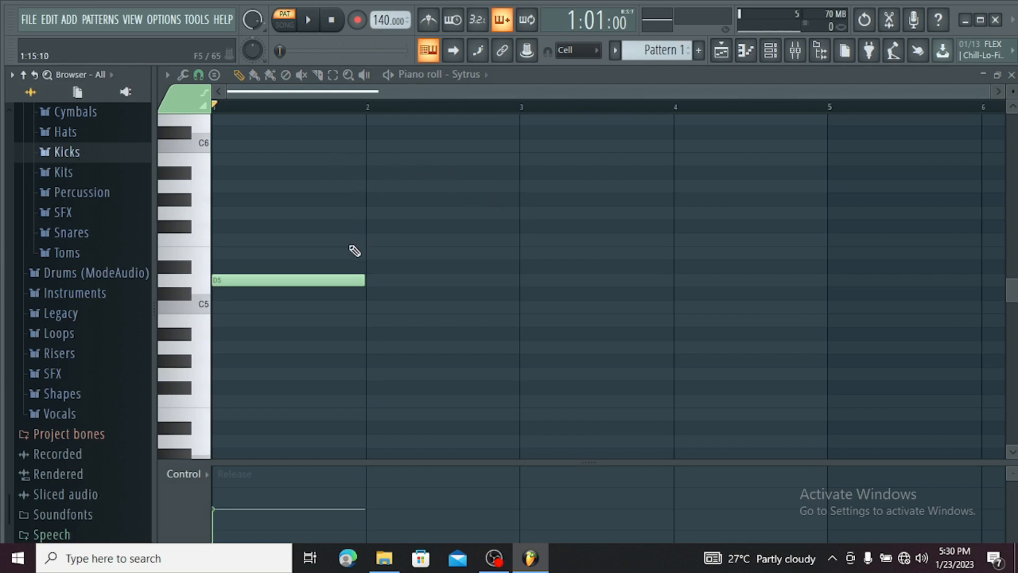
click(199, 75)
click(223, 92)
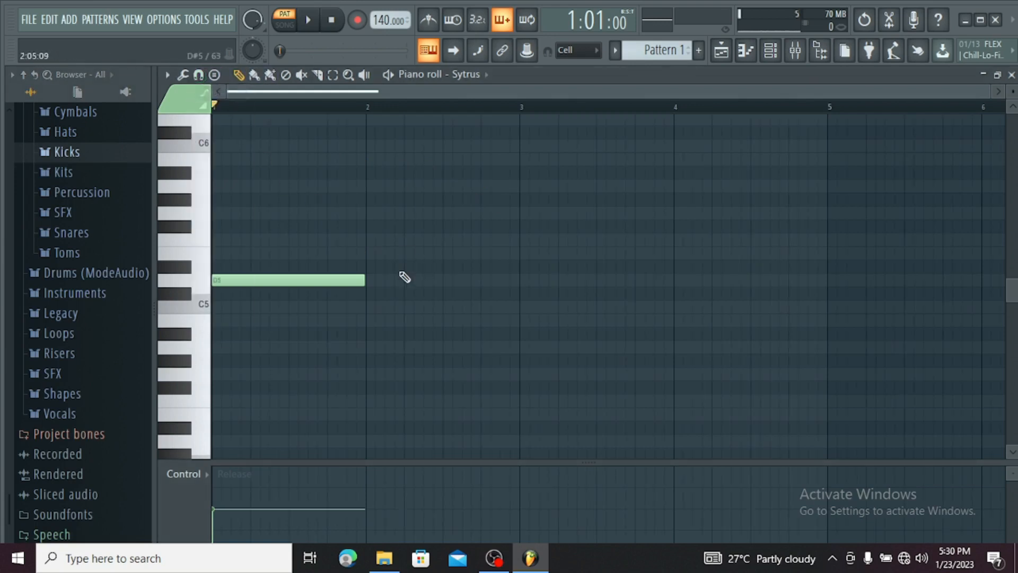
Delete the D5 note from bar 1.
right_click(315, 281)
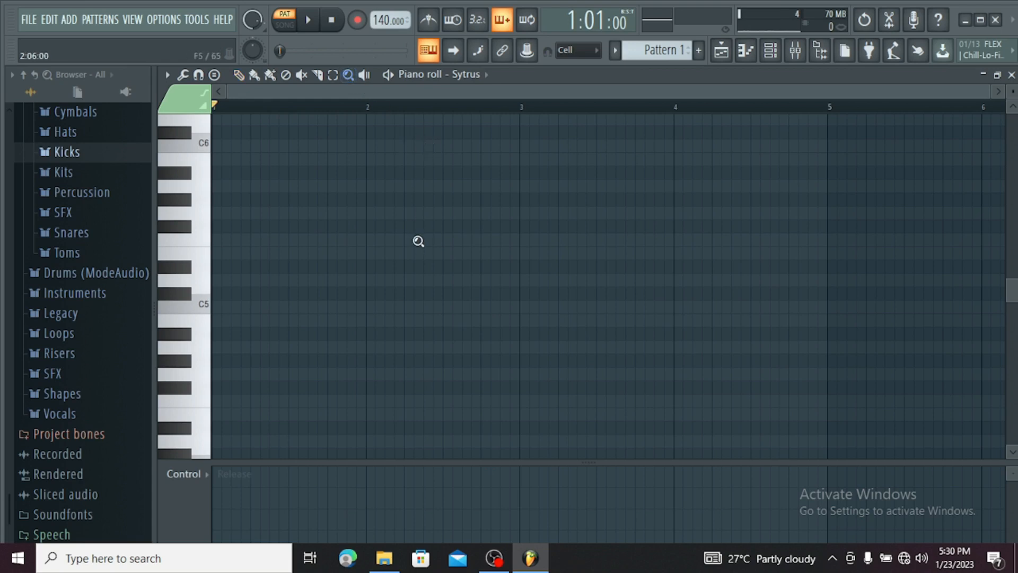
Zoom in and out around bar 1 of the empty grid with the Zoom tool, and return to the Draw tool.
scroll(419, 242, up, 3)
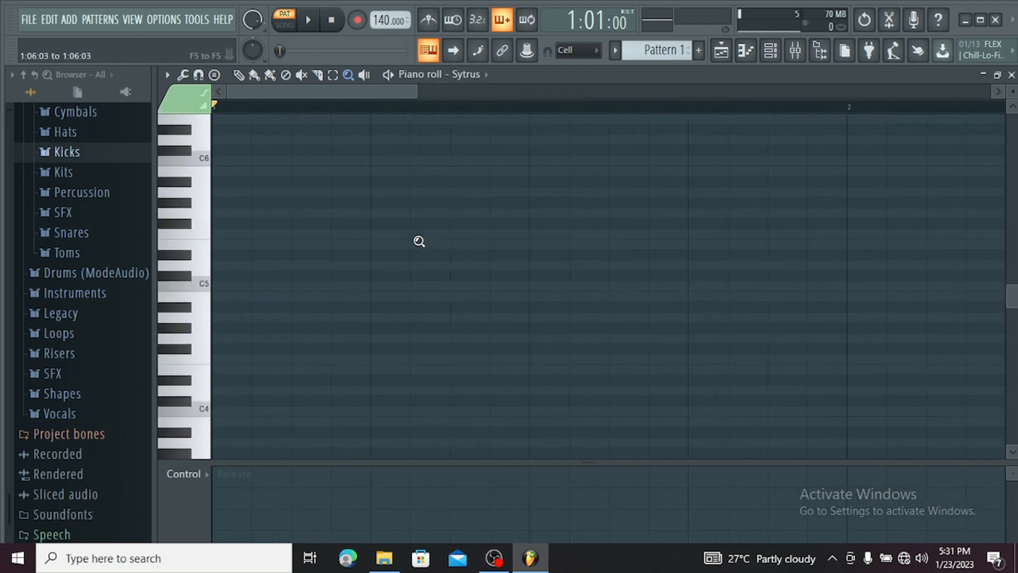
click(419, 241)
right_click(419, 241)
click(419, 241)
right_click(419, 241)
click(419, 242)
click(419, 241)
right_click(419, 241)
click(419, 242)
right_click(419, 241)
click(419, 241)
right_click(419, 241)
click(419, 242)
key(p)
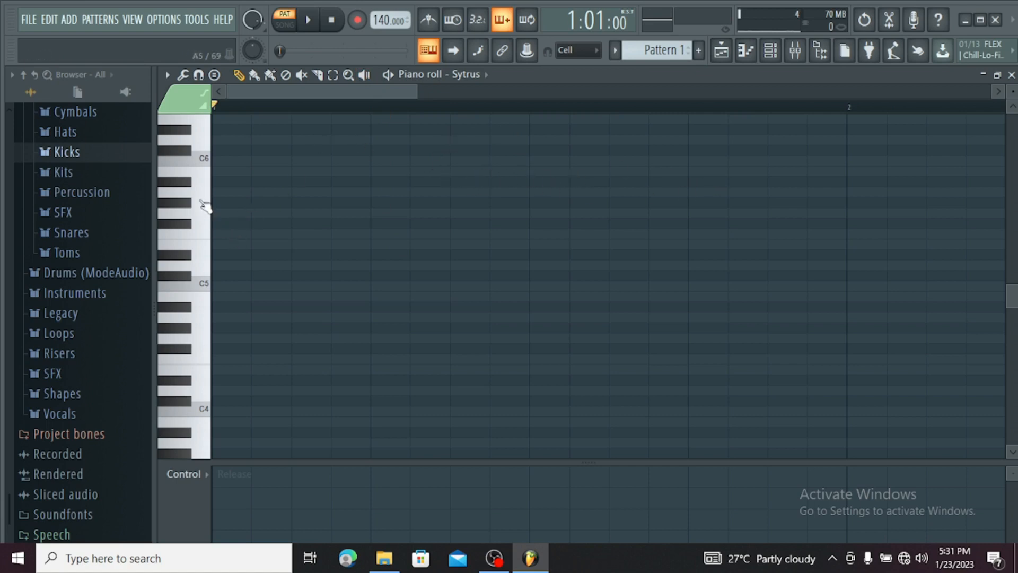
click(175, 91)
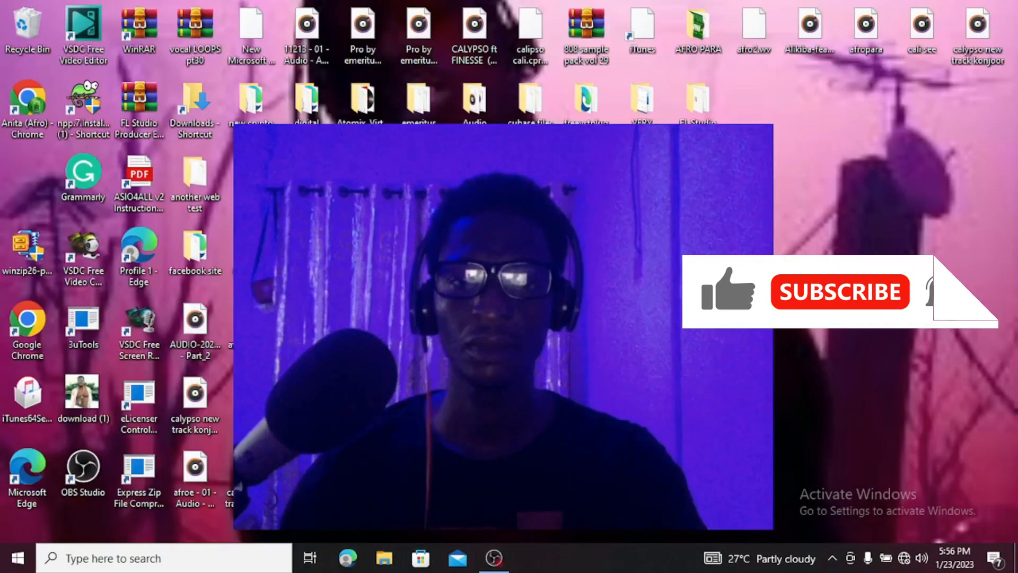